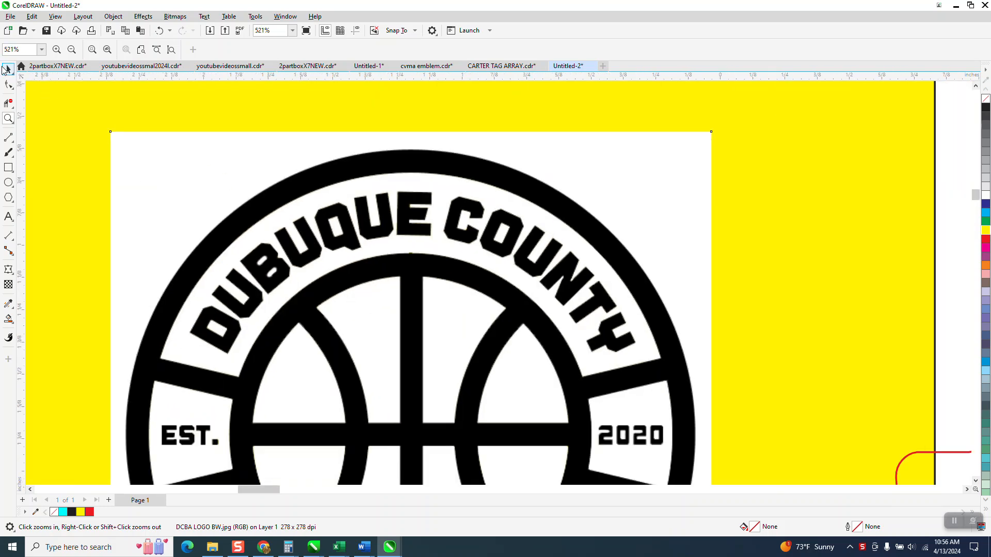
Trace the basketball logo bitmap using the Clipart outline trace with its default settings
left_click(6, 68)
scroll(355, 187, "down", 2)
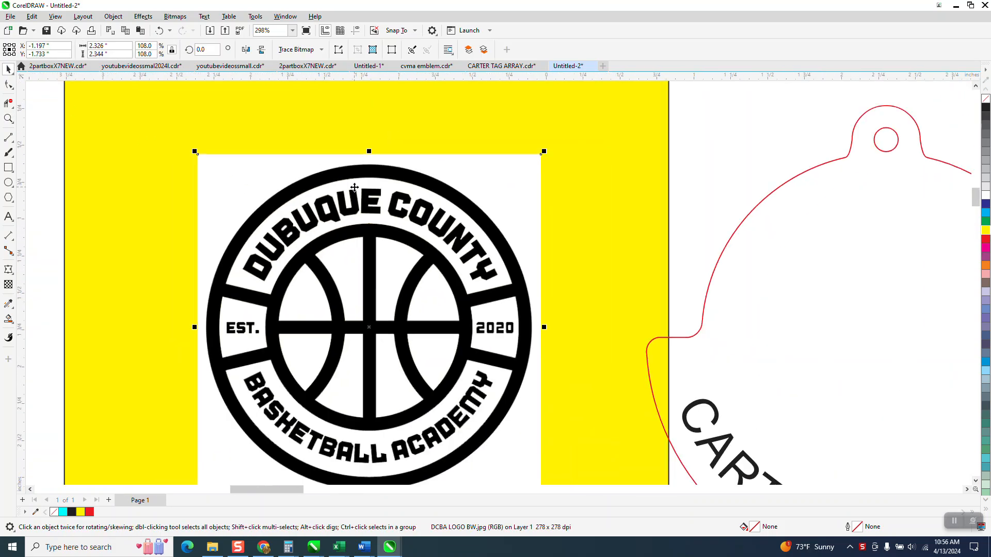
scroll(355, 188, "down", 3)
scroll(380, 191, "down", 2)
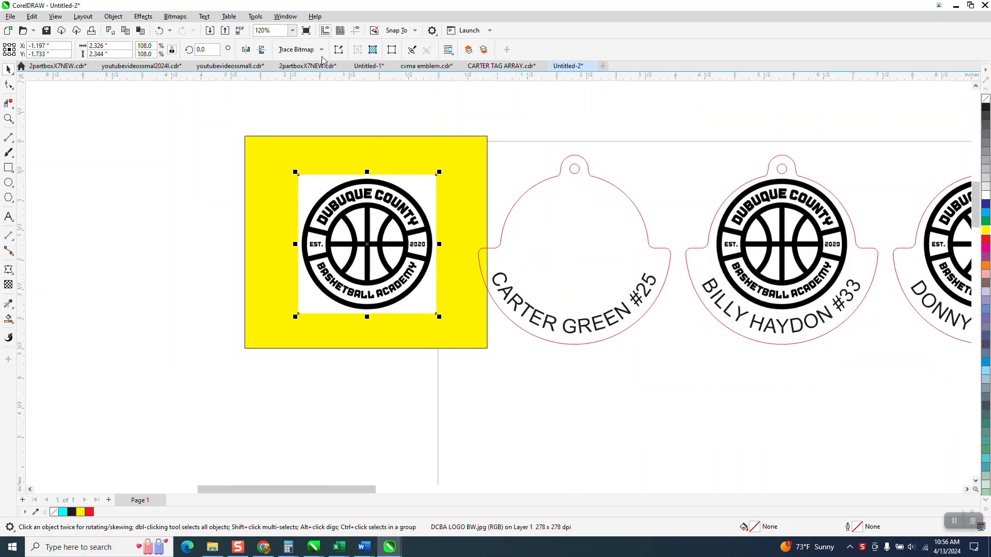
left_click(321, 50)
mouse_move(330, 92)
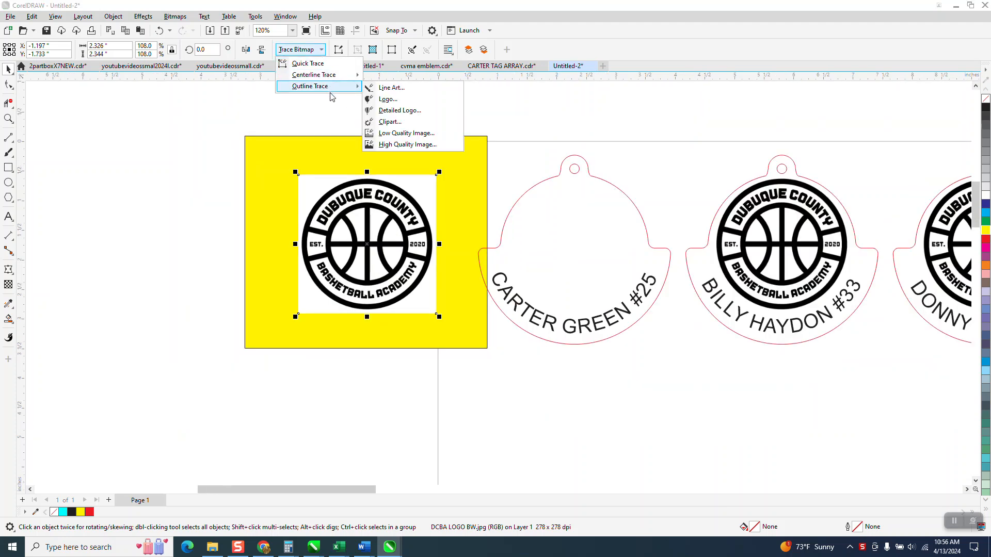
left_click(377, 122)
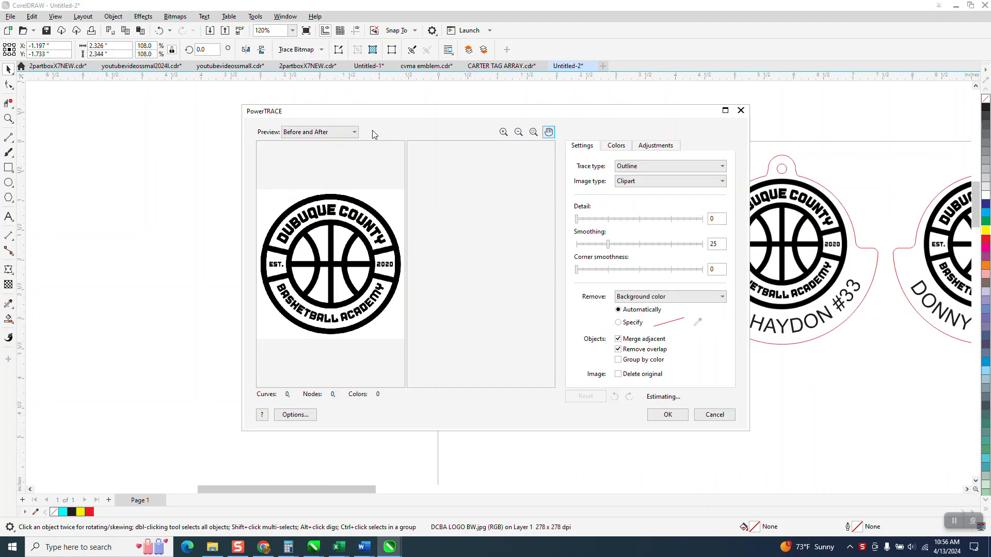
left_click(672, 416)
Nudge the traced logo left of the original bitmap and move the yellow rectangle behind the traced copy
key("Left")
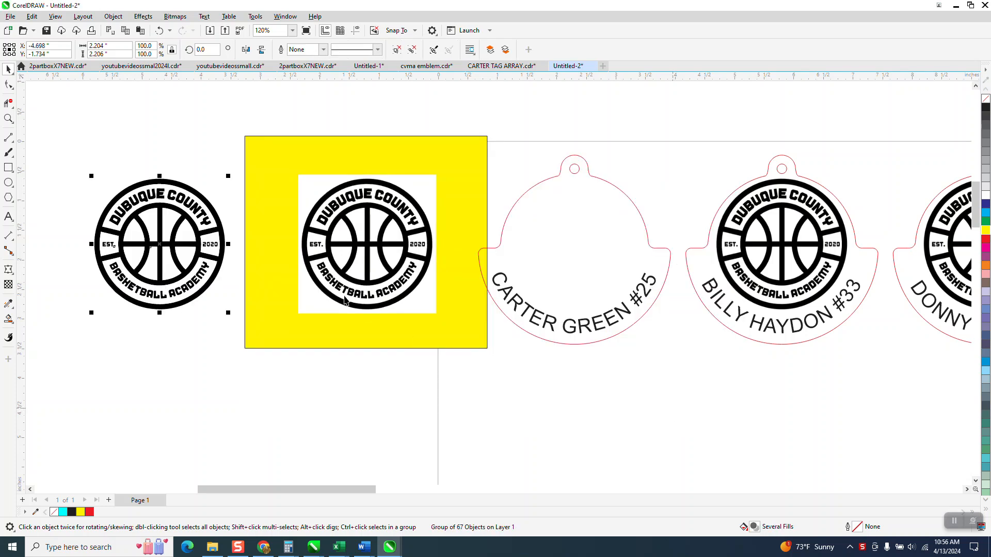
left_click_drag(296, 221, 87, 217)
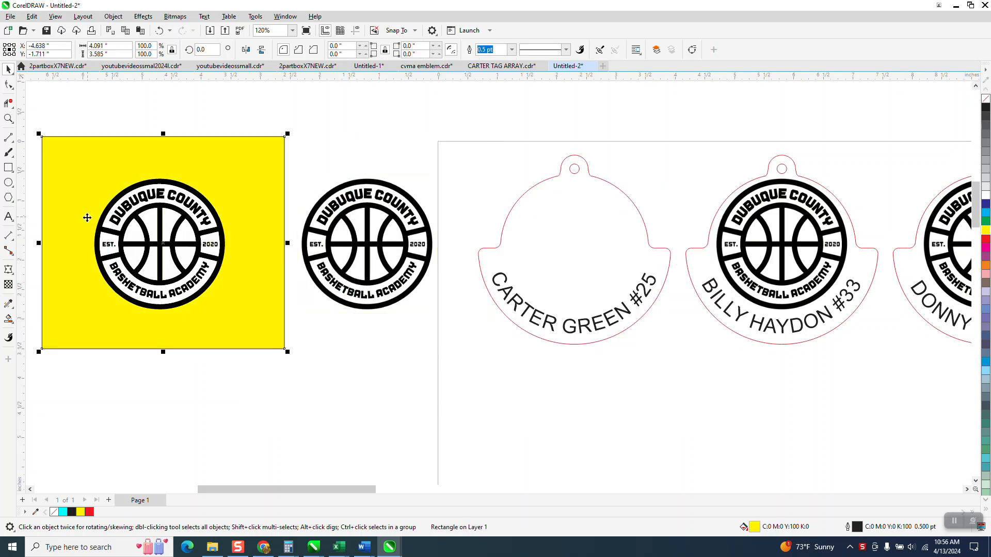
left_click(8, 120)
left_click_drag(79, 133, 297, 364)
left_click(8, 68)
left_click(274, 137)
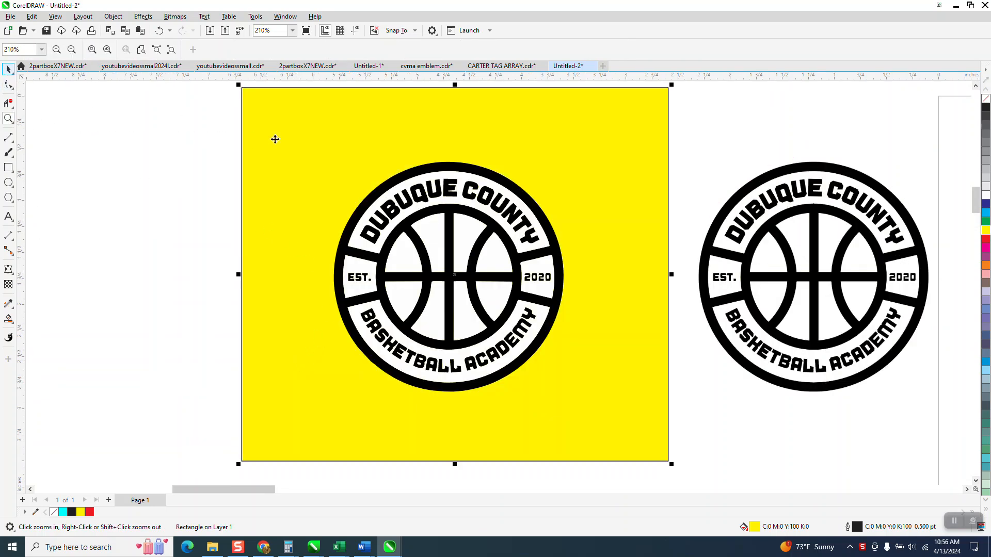
Examine the edges of the traced DUBUQUE COUNTY lettering up close for tracing flaws
left_click(8, 120)
left_click_drag(409, 197, 529, 254)
scroll(354, 223, "down", 3)
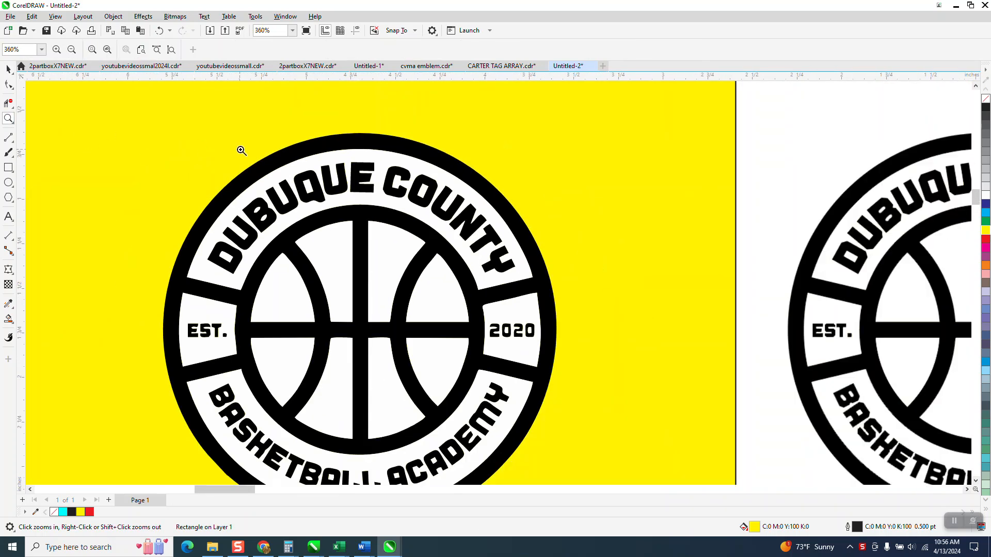
left_click_drag(312, 149, 380, 202)
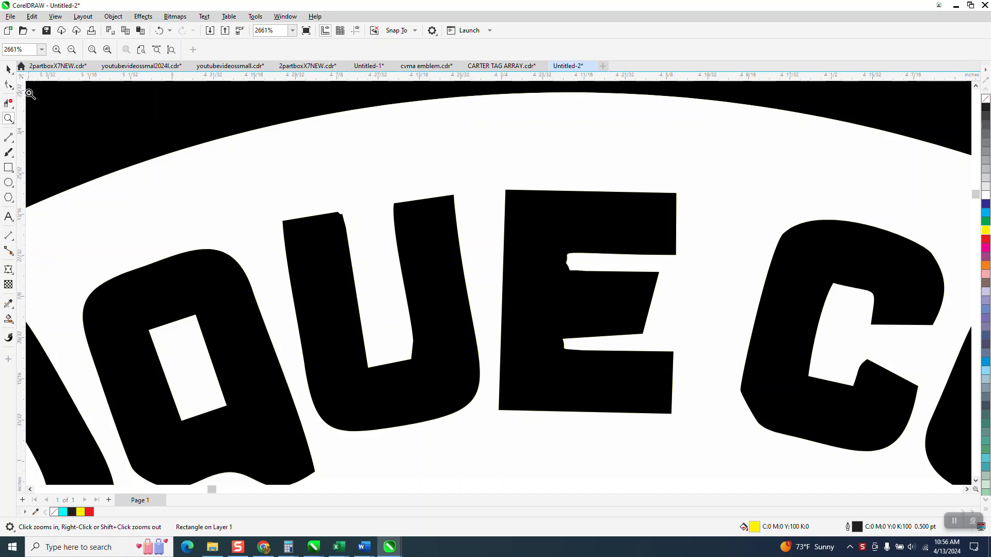
left_click(8, 85)
left_click(585, 273)
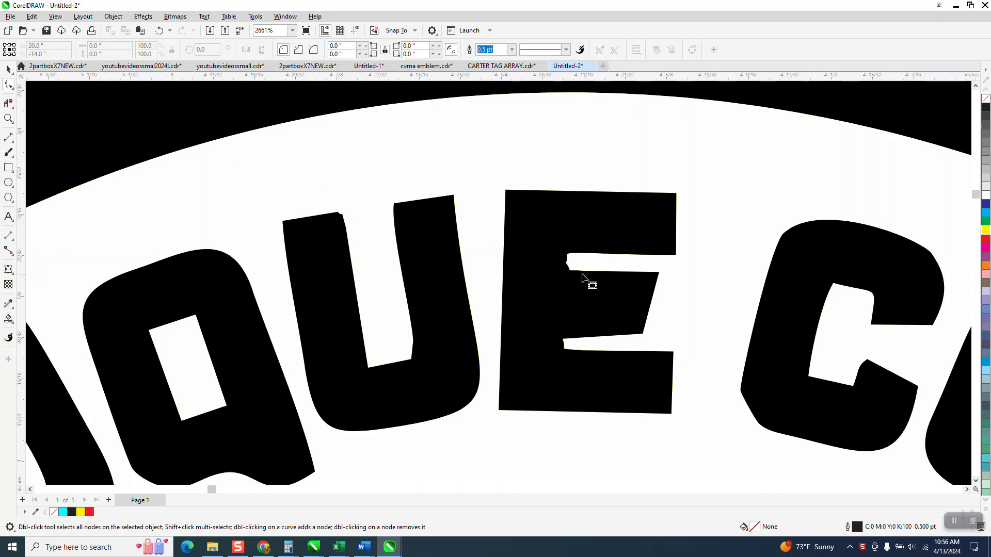
left_click(9, 70)
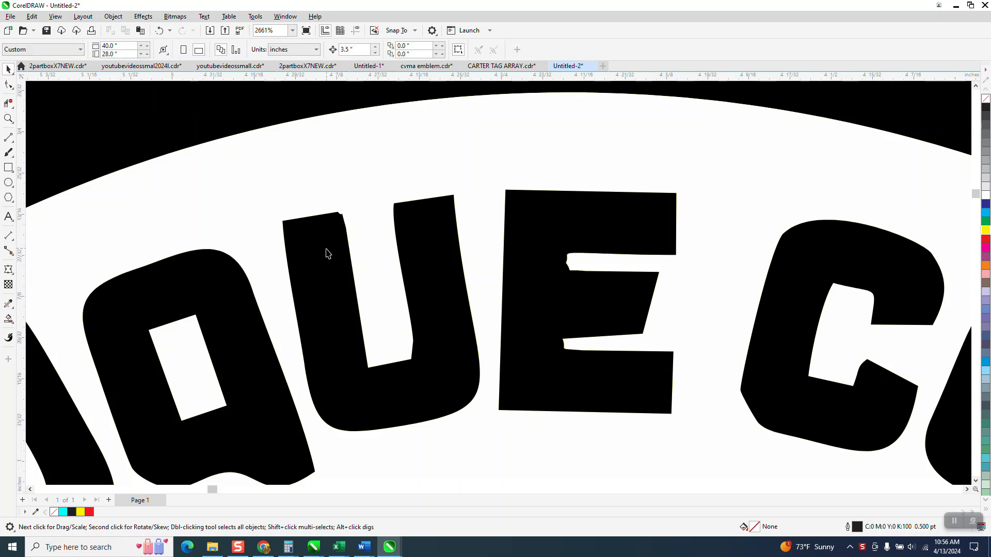
scroll(331, 255, "down", 2)
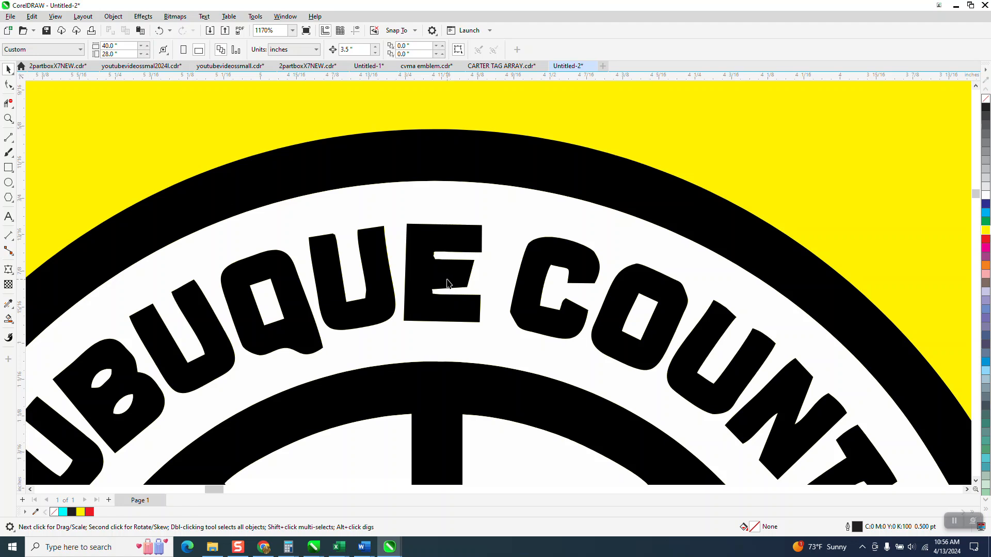
scroll(447, 283, "down", 2)
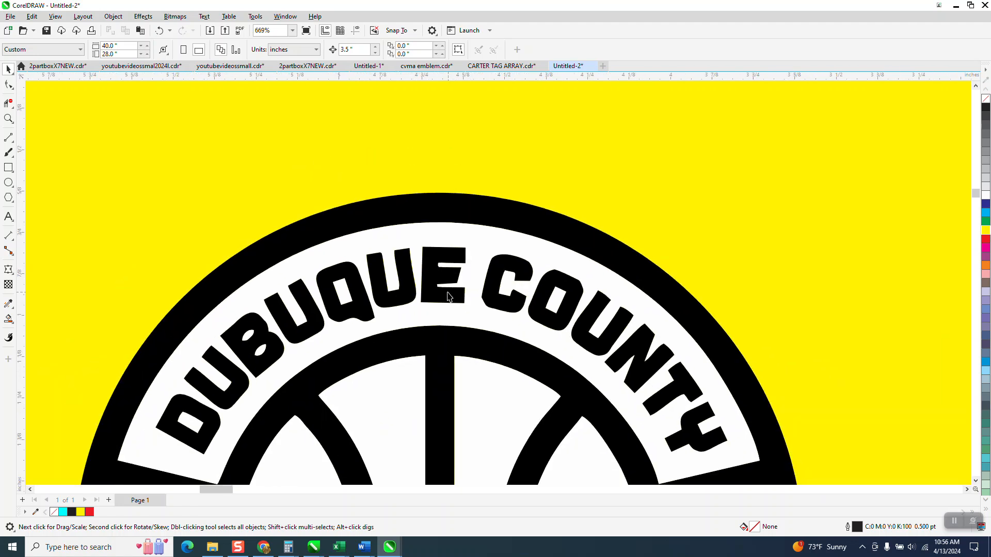
scroll(449, 296, "down", 1)
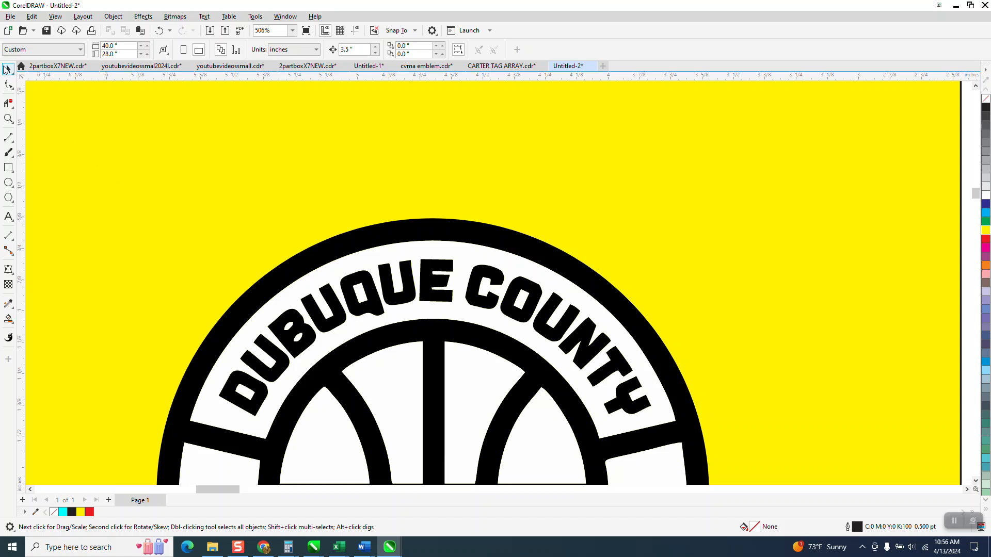
Ungroup the traced logo into individual objects
left_click(367, 242)
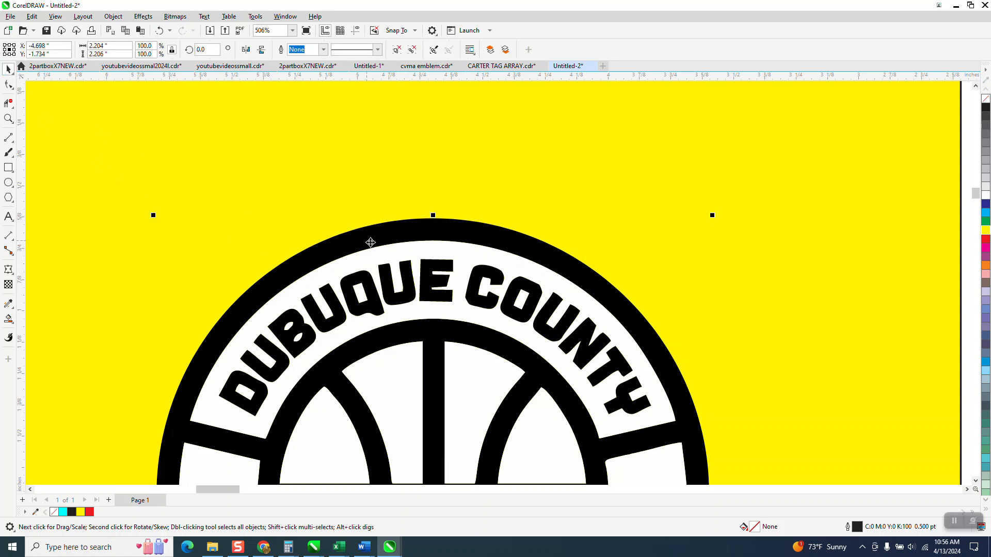
left_click(113, 17)
mouse_move(122, 182)
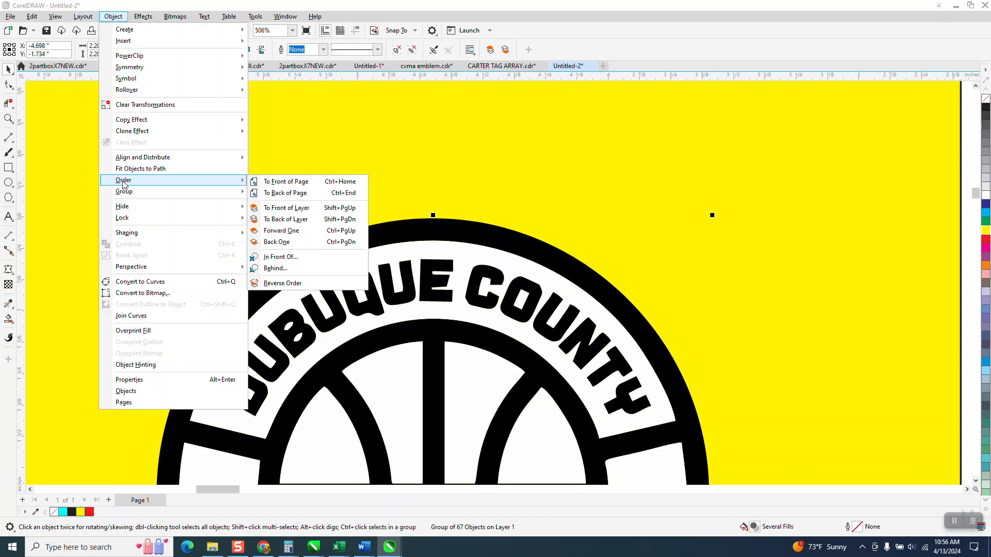
left_click(264, 192)
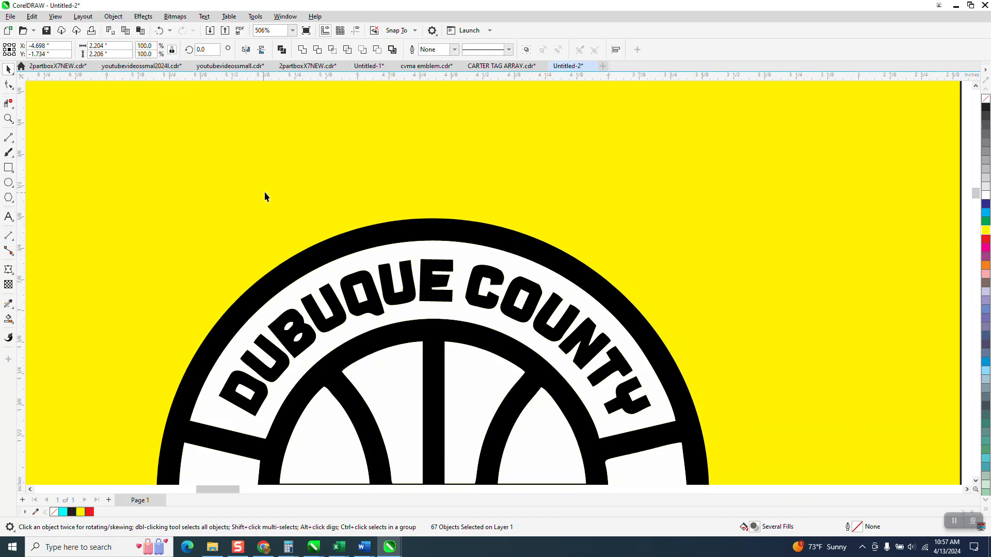
Delete the white band behind DUBUQUE COUNTY and the white shapes inside its Q, B, D and O
left_click(379, 252)
key("Delete")
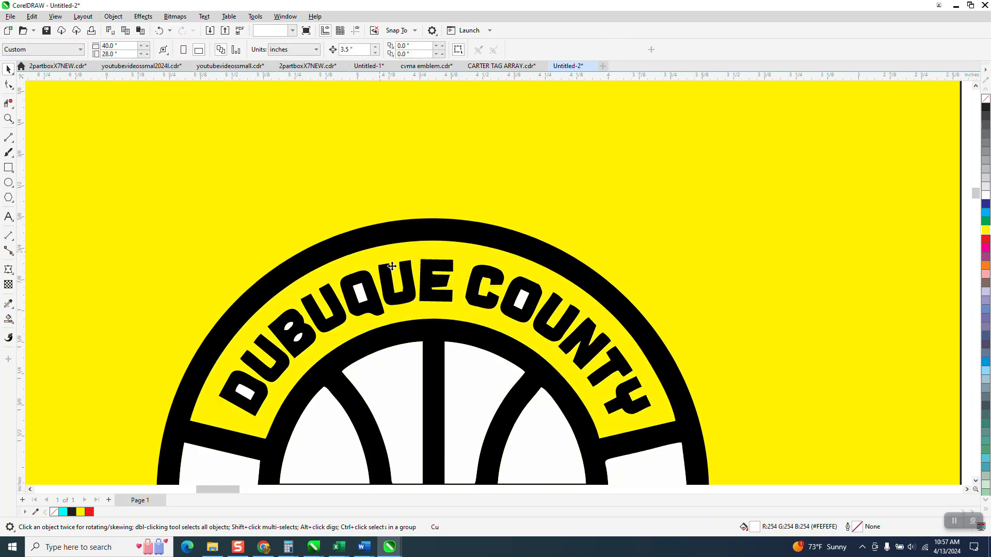
left_click(364, 298)
key("Delete")
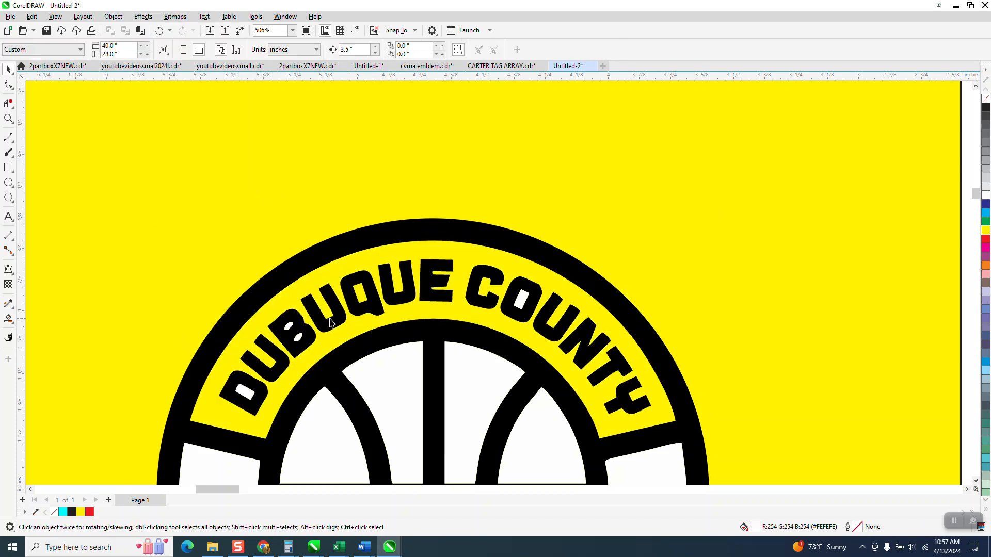
left_click(299, 339)
key("Delete")
left_click(289, 327)
key("Delete")
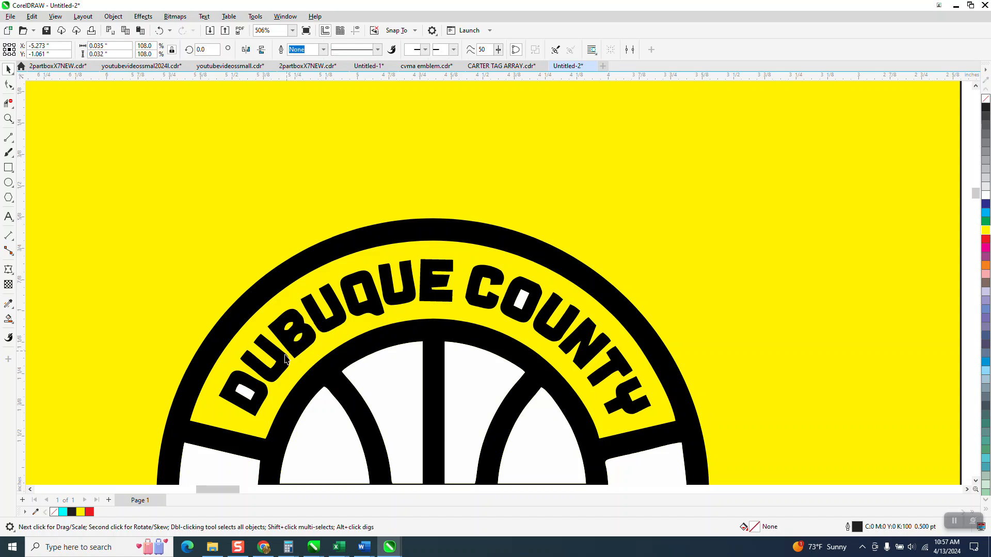
left_click(252, 396)
key("Delete")
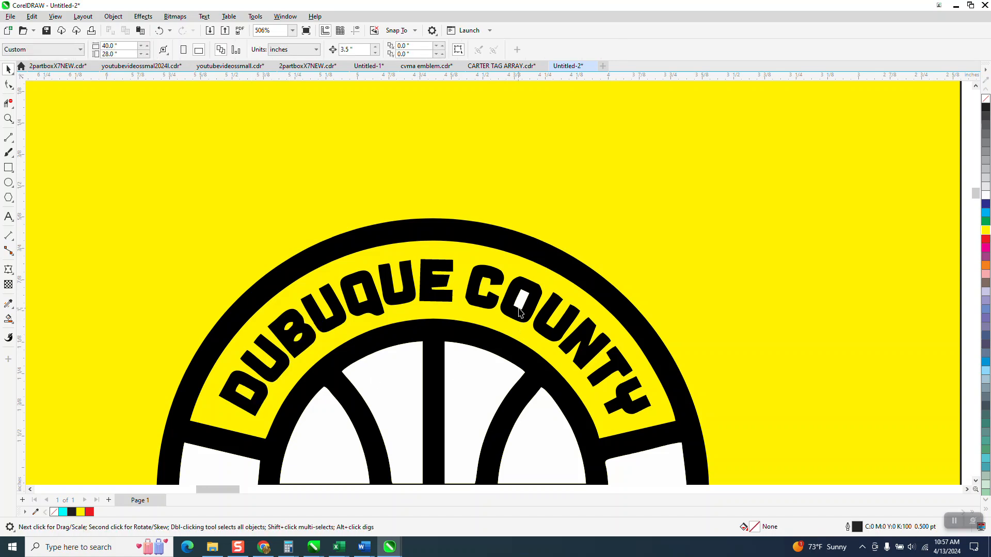
left_click(519, 311)
key("Delete")
Delete the white shapes behind 2020 and EST. and in the upper half of the basketball
left_click(653, 468)
key("Delete")
left_click(544, 435)
key("Delete")
left_click(485, 393)
key("Delete")
left_click(365, 397)
key("Delete")
left_click(337, 434)
key("Delete")
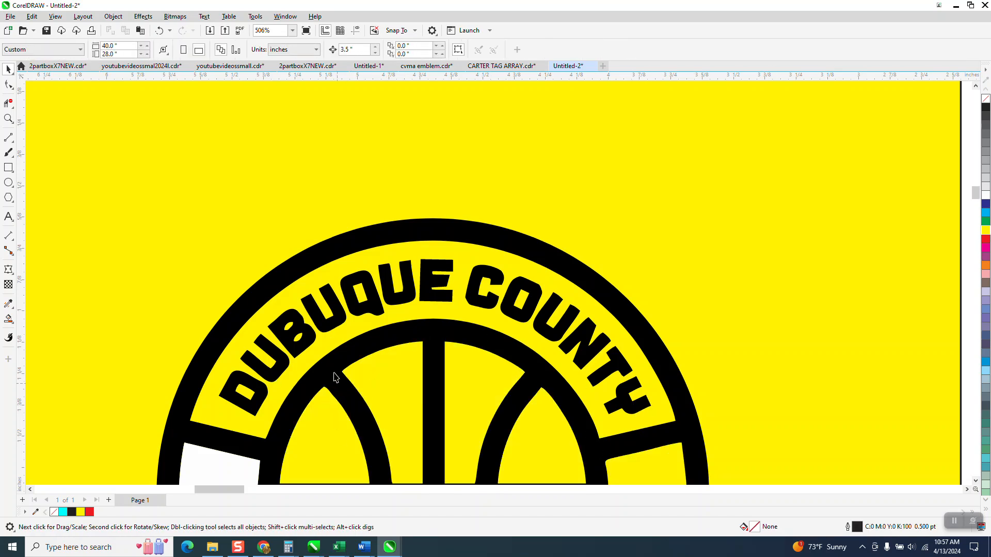
scroll(288, 395, "down", 2)
left_click(283, 405)
key("Delete")
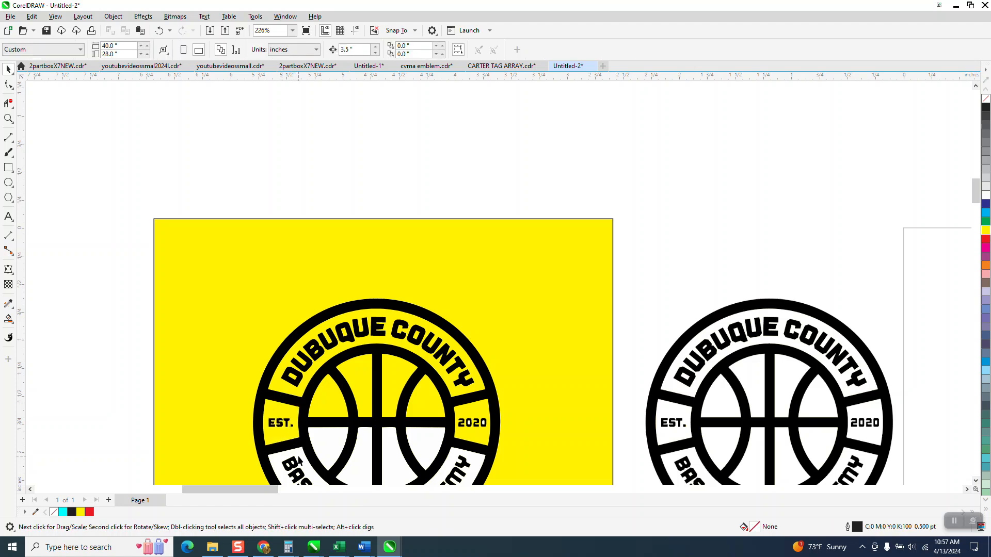
Delete the white band behind BASKETBALL ACADEMY and the white shapes in the lower half of the basketball
left_click(298, 456)
key("Delete")
left_click(358, 458)
key("Delete")
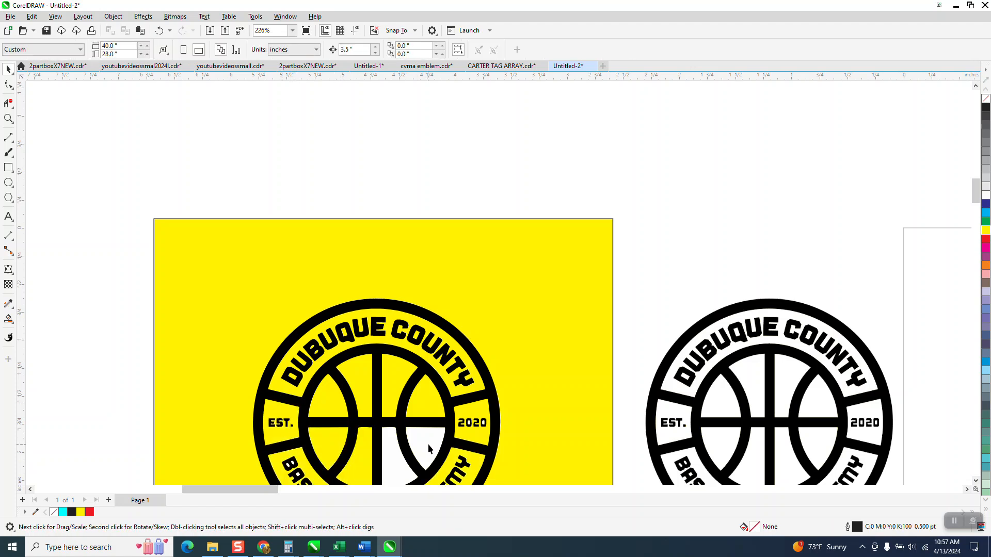
Delete the white shapes inside the zeros of 2020 and inside the first B and A of BASKETBALL
left_click(9, 118)
scroll(328, 351, "down", 2)
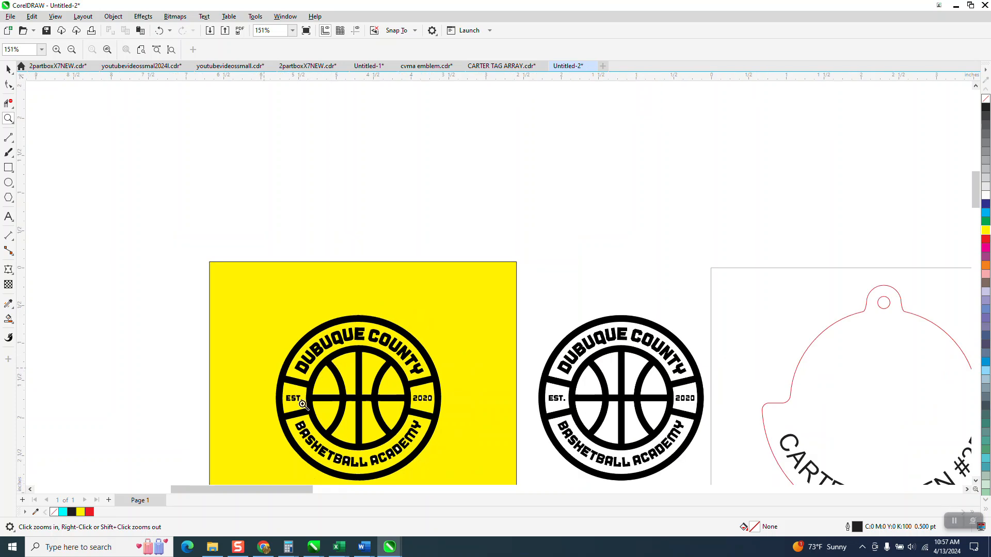
left_click_drag(277, 397, 451, 441)
left_click(9, 69)
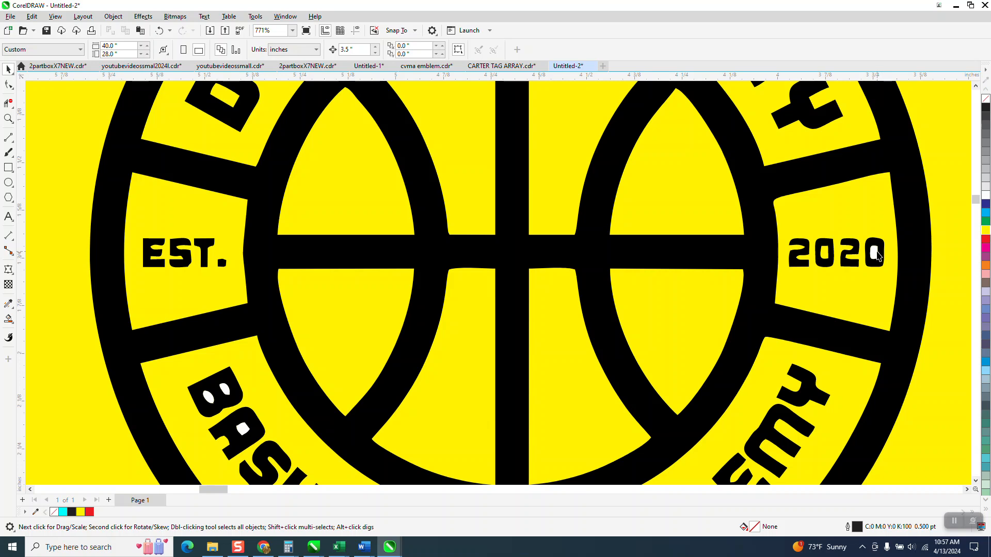
scroll(660, 314, "down", 1)
left_click(382, 362)
key("Delete")
left_click(372, 368)
key("Delete")
left_click(394, 389)
key("Delete")
Delete the white shapes inside the second B and A of BASKETBALL and inside the A's and D of ACADEMY
left_click(506, 471)
key("Delete")
left_click(499, 481)
key("Delete")
left_click(533, 479)
key("Delete")
scroll(582, 453, "down", 1)
left_click(609, 473)
key("Delete")
left_click(649, 452)
key("Delete")
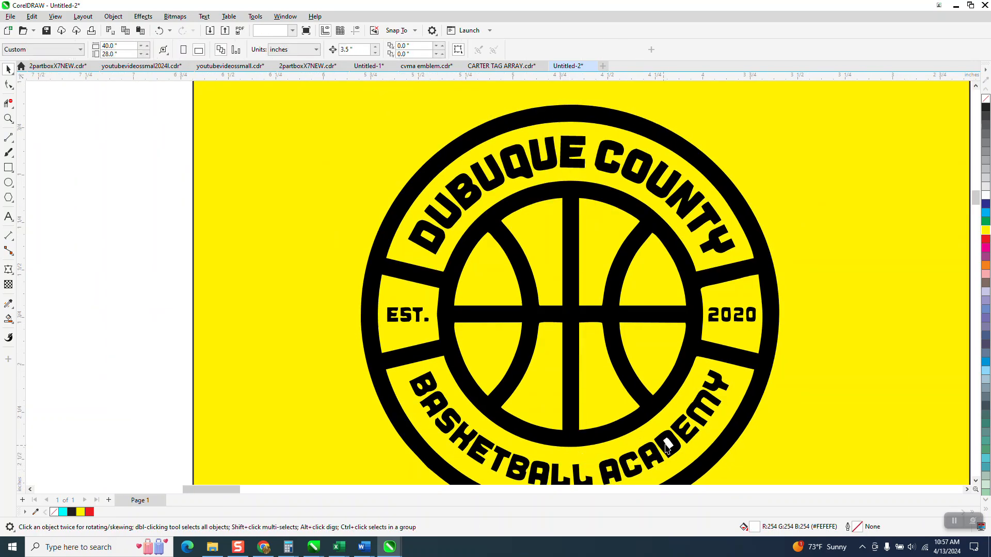
left_click(669, 444)
key("Delete")
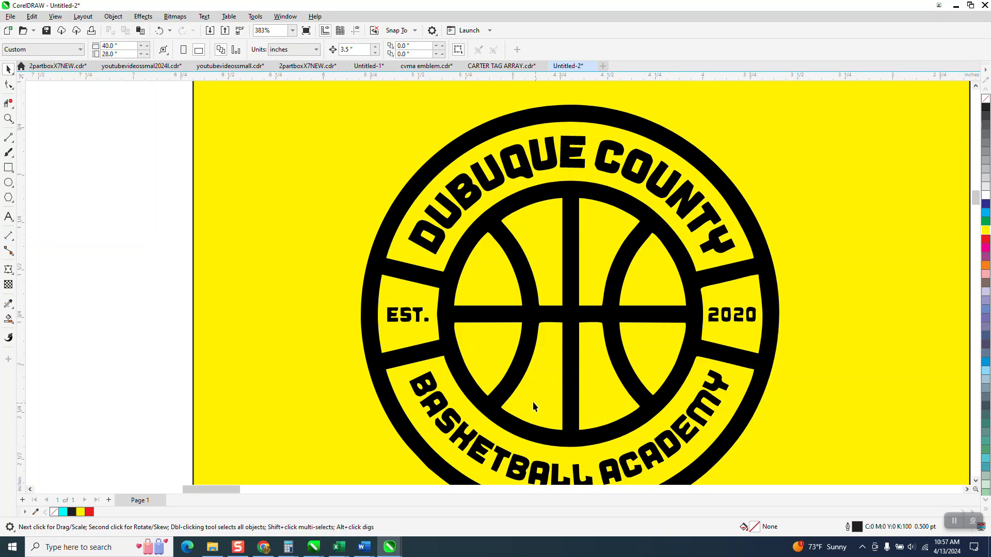
Reshape the inner end of the upper notch in DUBUQUE's E with two corner nodes, removing the stray node between them, and select both corners
left_click(8, 118)
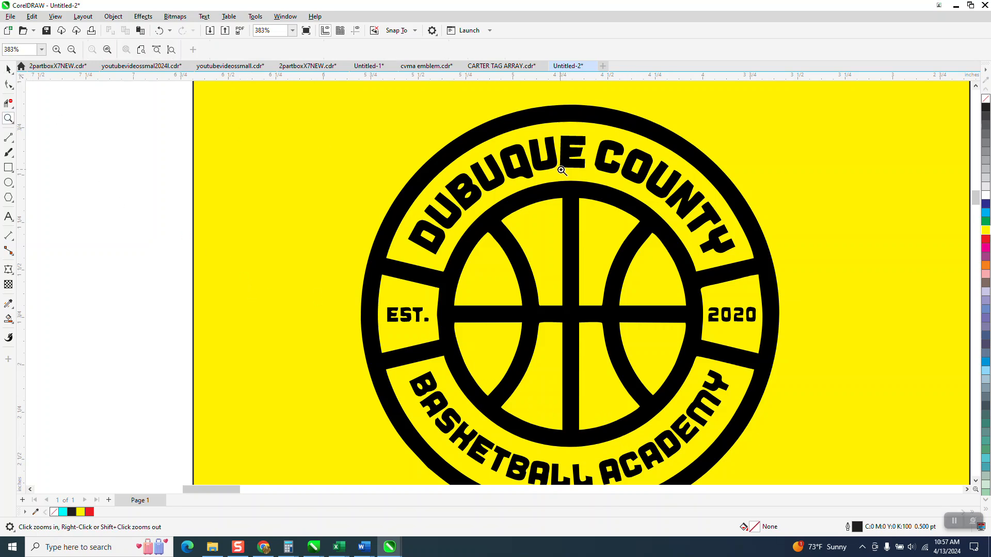
left_click_drag(554, 132, 638, 203)
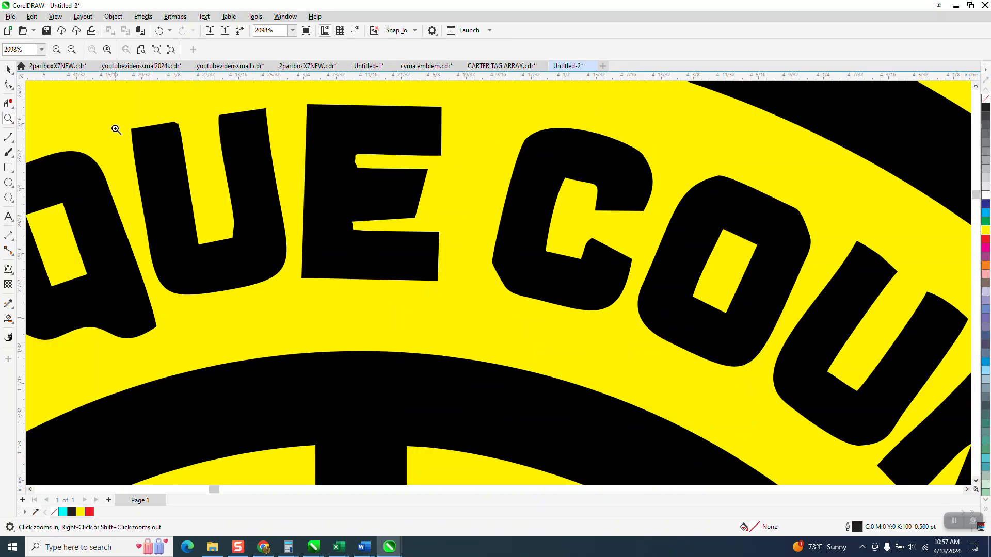
left_click(8, 84)
left_click(355, 159)
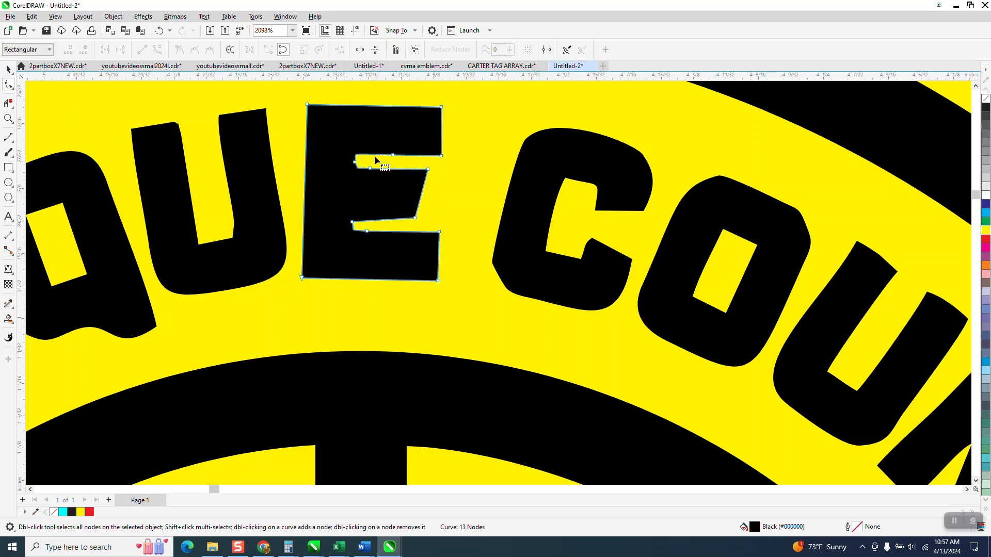
left_click(8, 119)
left_click_drag(298, 99, 509, 309)
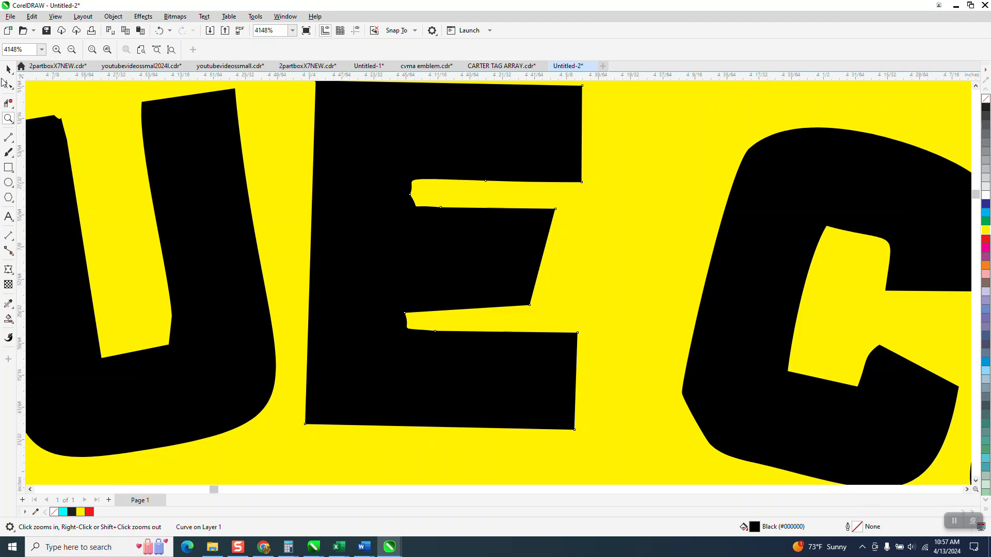
left_click(9, 85)
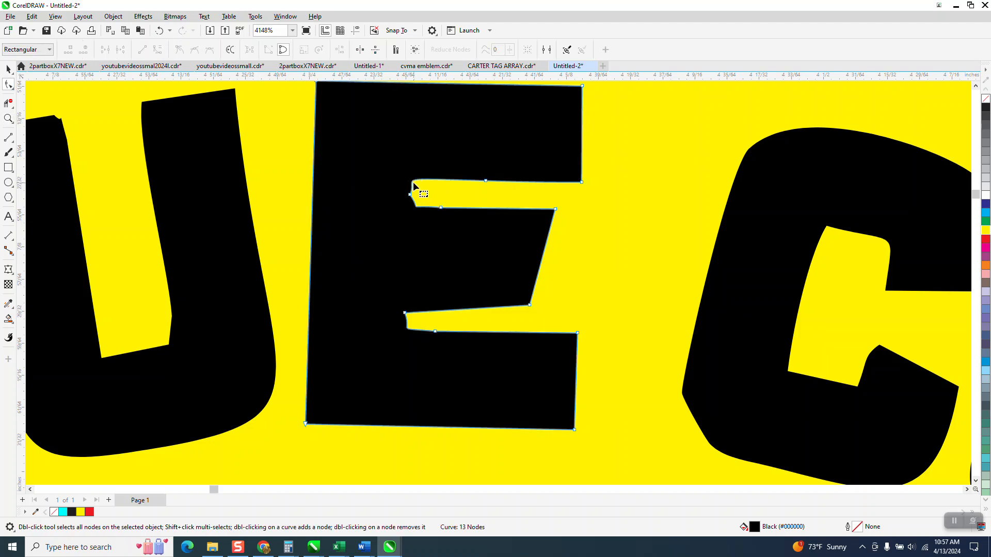
double_click(413, 184)
left_click(415, 209)
double_click(417, 207)
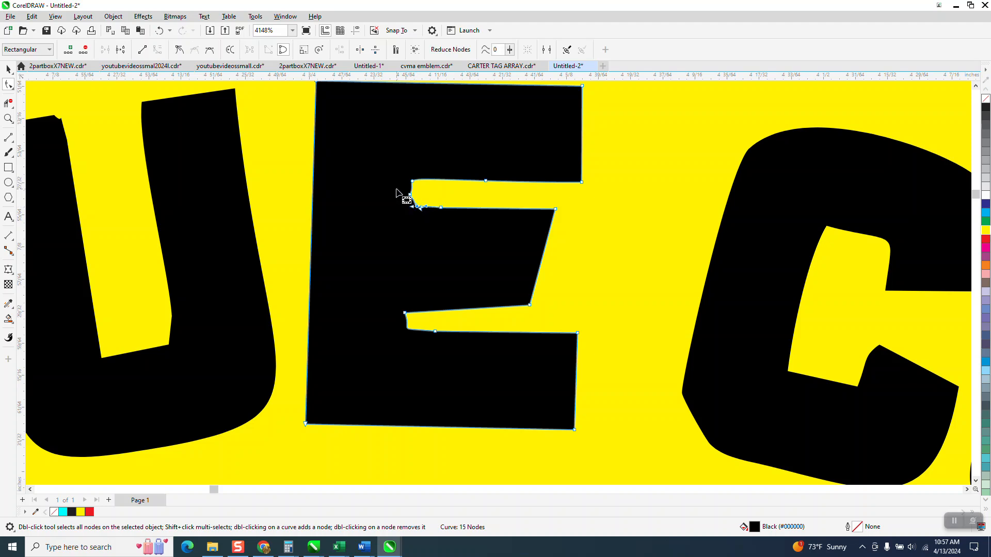
key("Delete")
left_click_drag(394, 162, 433, 230)
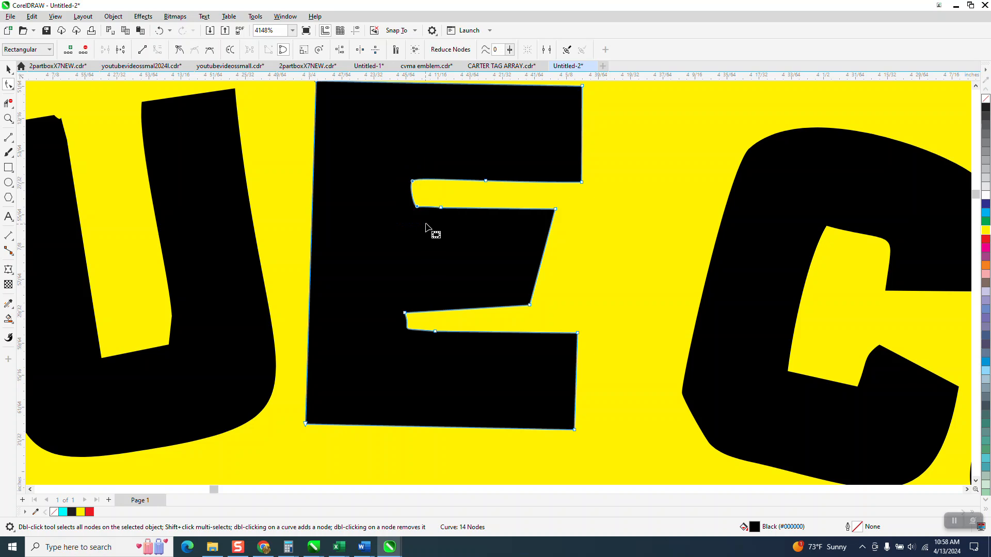
Try to align the two corner nodes of the E's upper notch with Align Horizontal, then undo the alignment
left_click(340, 51)
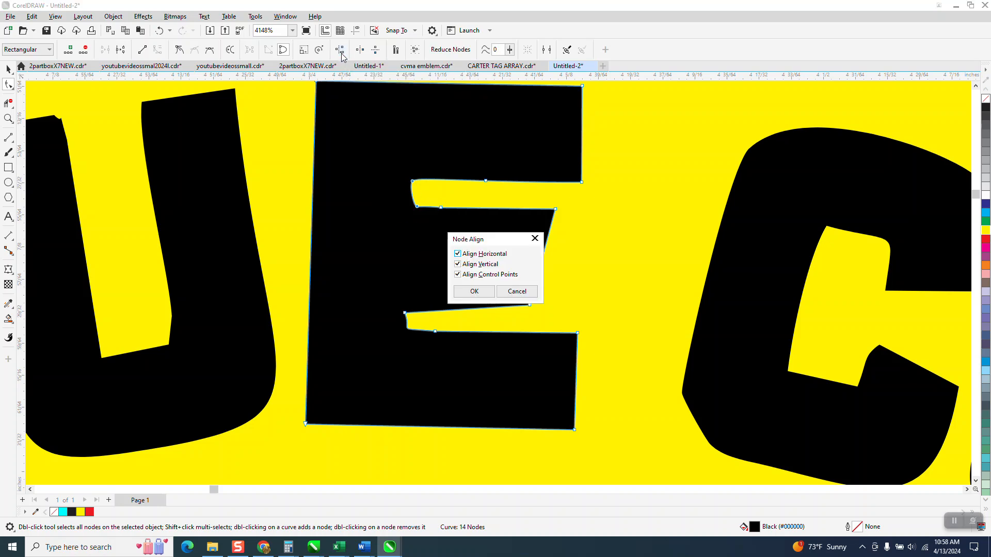
left_click(459, 264)
left_click(473, 291)
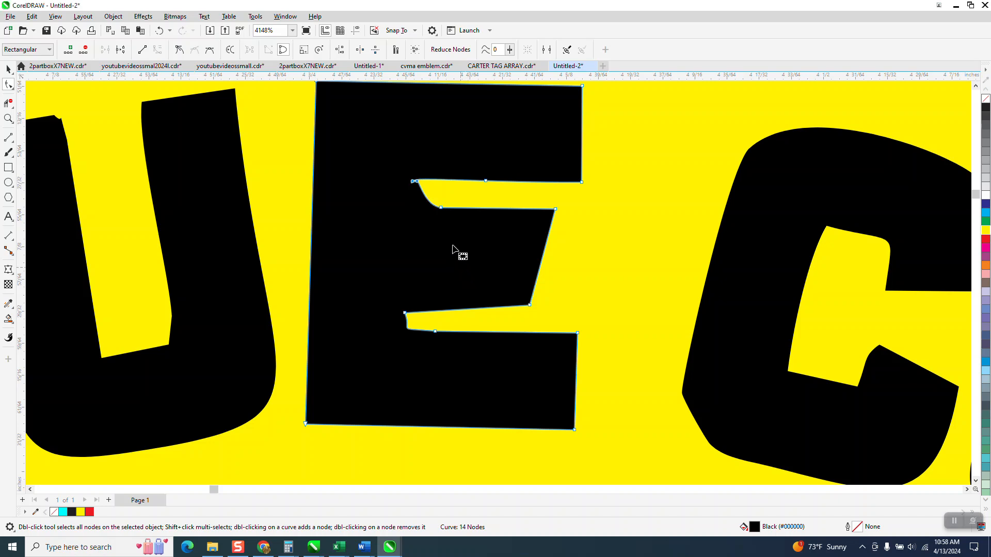
left_click(156, 32)
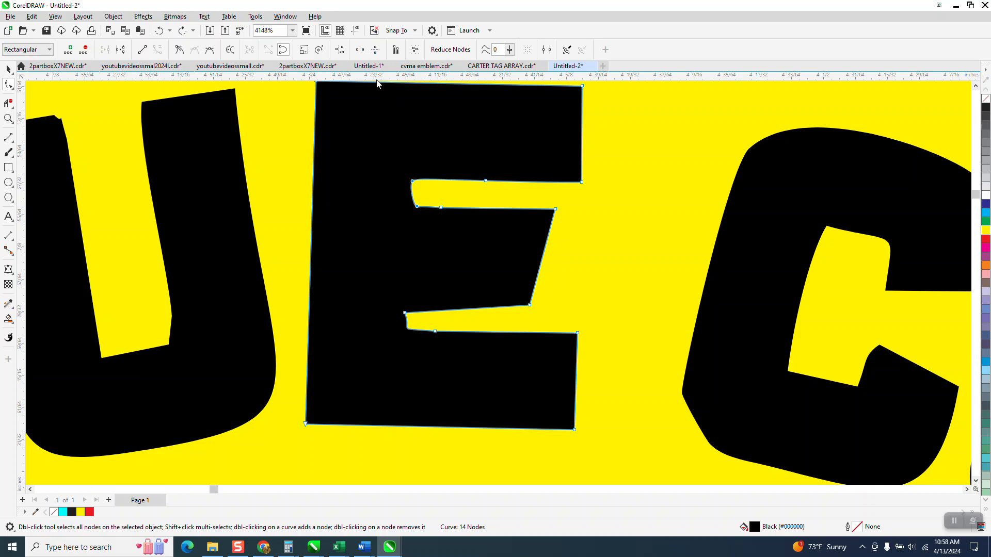
Align the two corner nodes of the E's upper notch using only Align Vertical
left_click(339, 49)
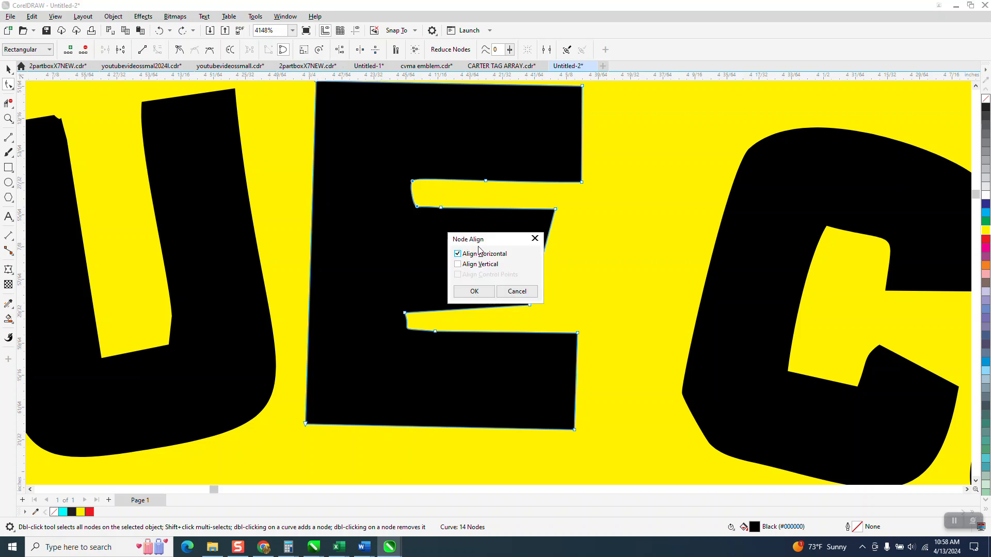
left_click(458, 264)
left_click(457, 253)
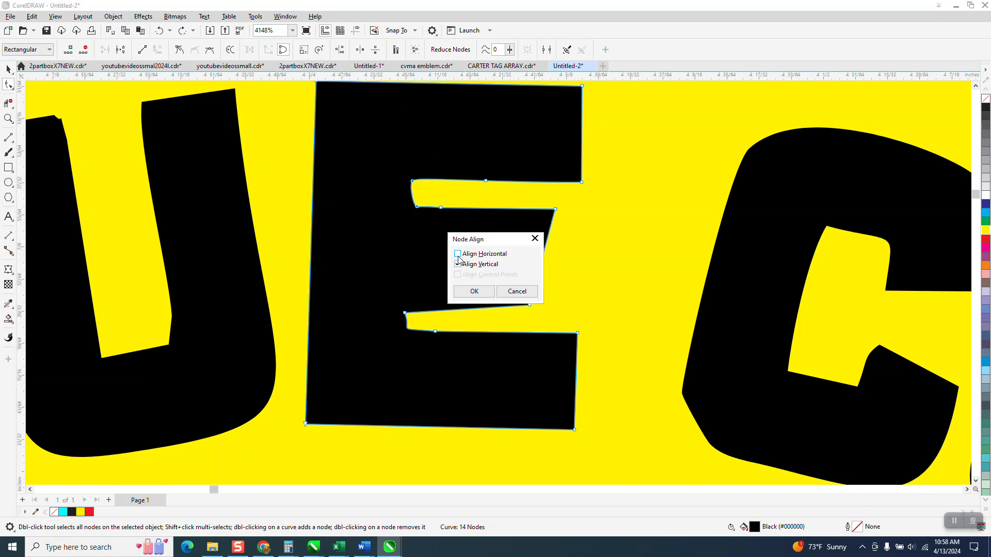
left_click(474, 292)
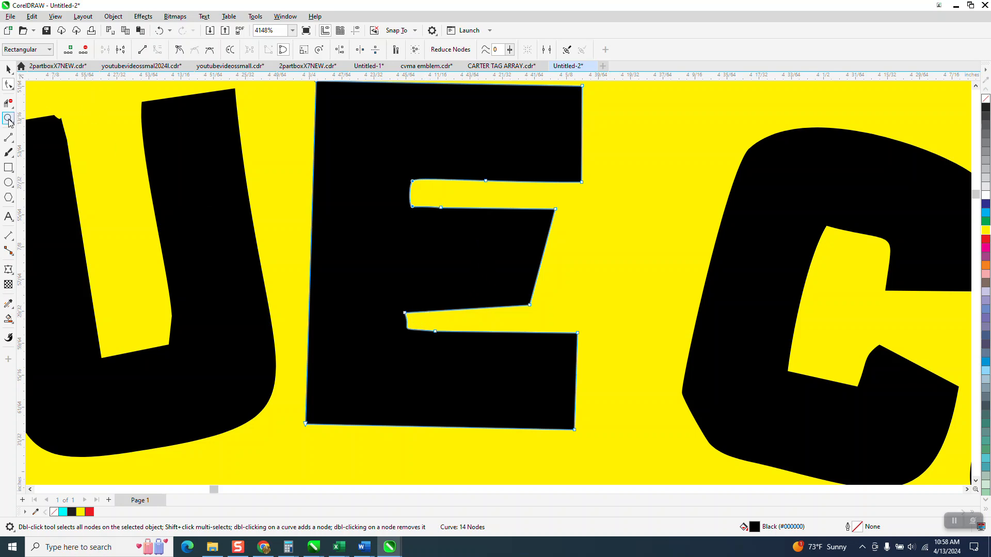
Raise the upper corner node of the E's lower notch and add a node at the notch's lower inner corner
left_click(9, 119)
left_click_drag(385, 215, 523, 344)
left_click(8, 84)
left_click(308, 361)
left_click_drag(308, 360, 308, 345)
double_click(322, 402)
left_click_drag(322, 402, 315, 409)
Convert the inner end of the E's lower notch to a straight line and align its two corner nodes vertically
left_click_drag(296, 328, 321, 415)
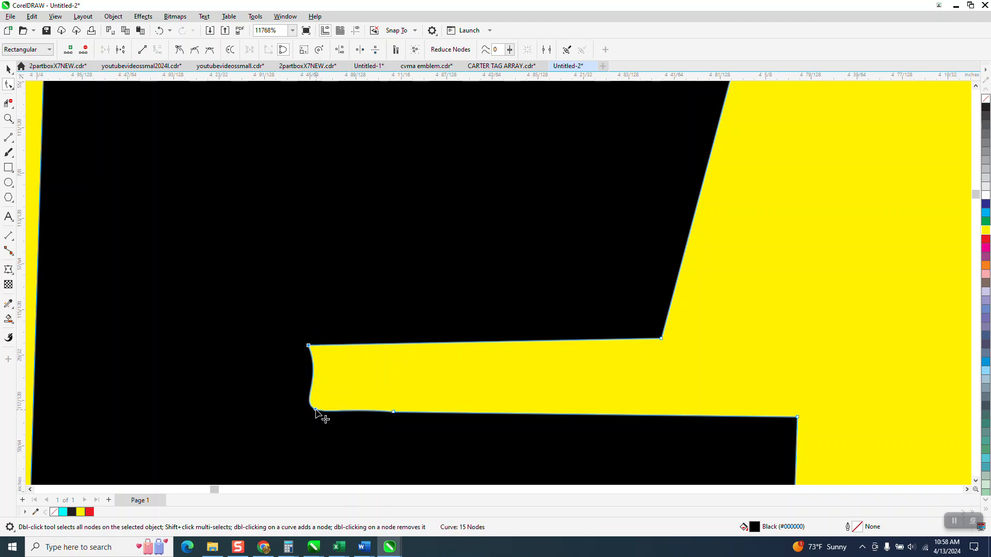
right_click(315, 410)
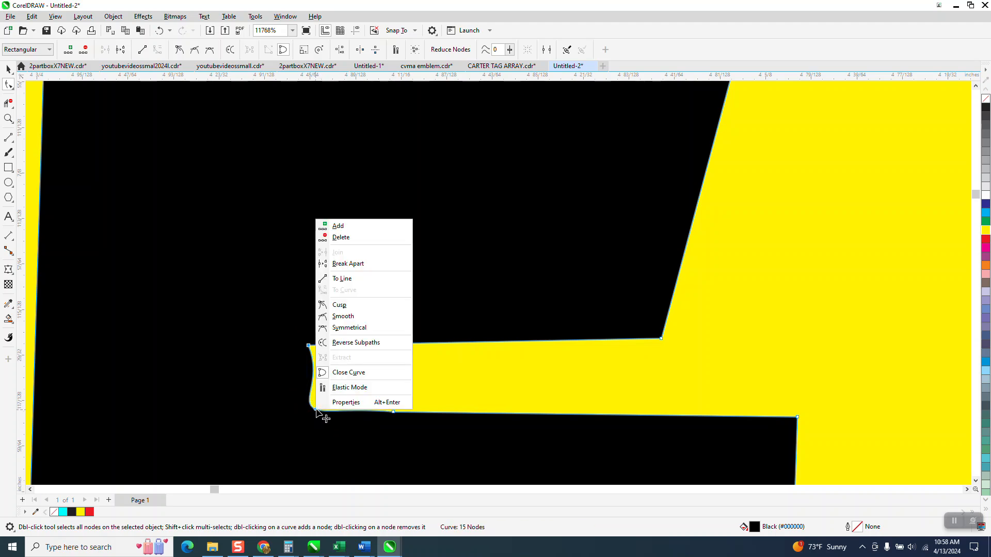
left_click(353, 283)
left_click_drag(283, 324, 341, 435)
left_click(339, 50)
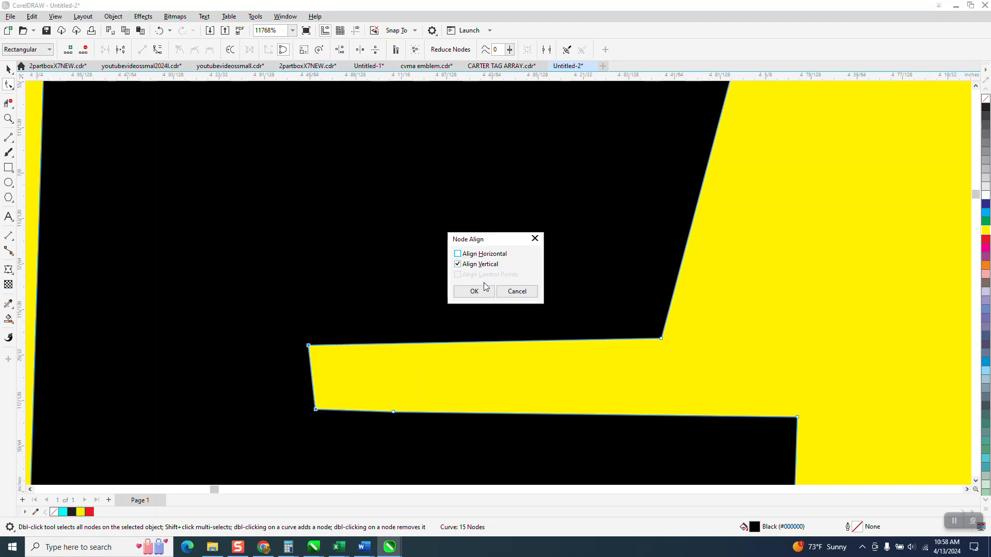
left_click(474, 291)
Convert the curved inner end of the E's upper notch to a straight line
scroll(531, 343, "down", 2)
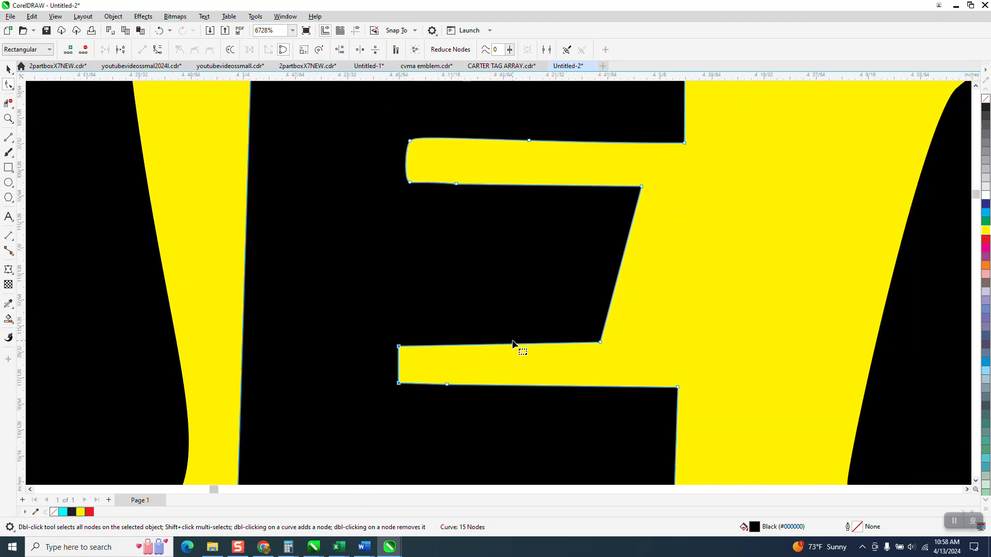
scroll(514, 343, "down", 2)
left_click_drag(434, 190, 449, 245)
right_click(447, 240)
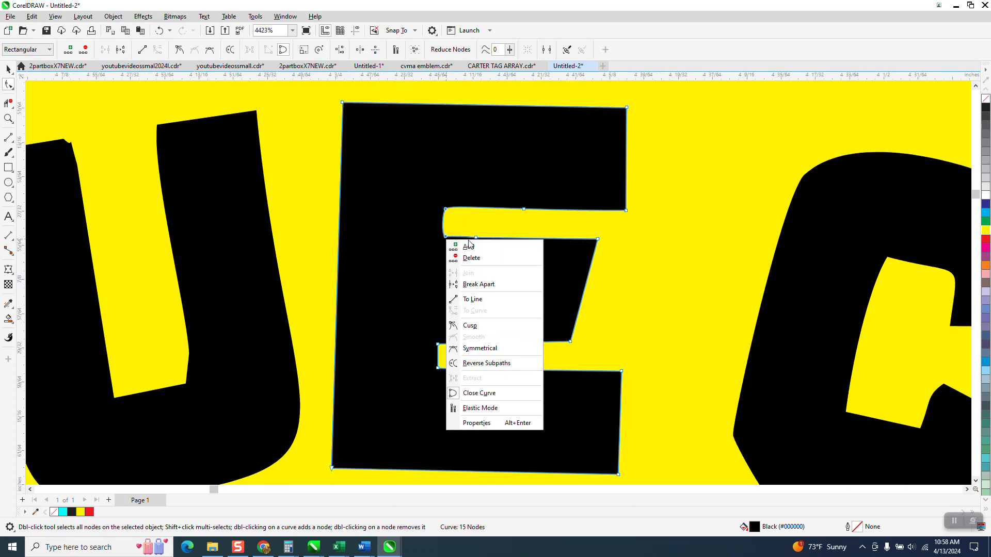
left_click(493, 302)
scroll(513, 311, "down", 1)
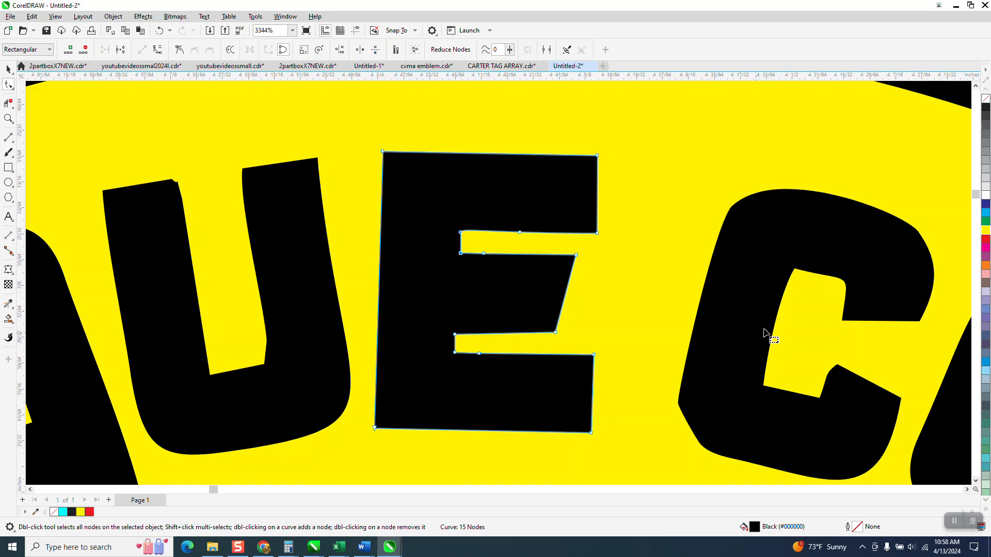
scroll(537, 325, "down", 2)
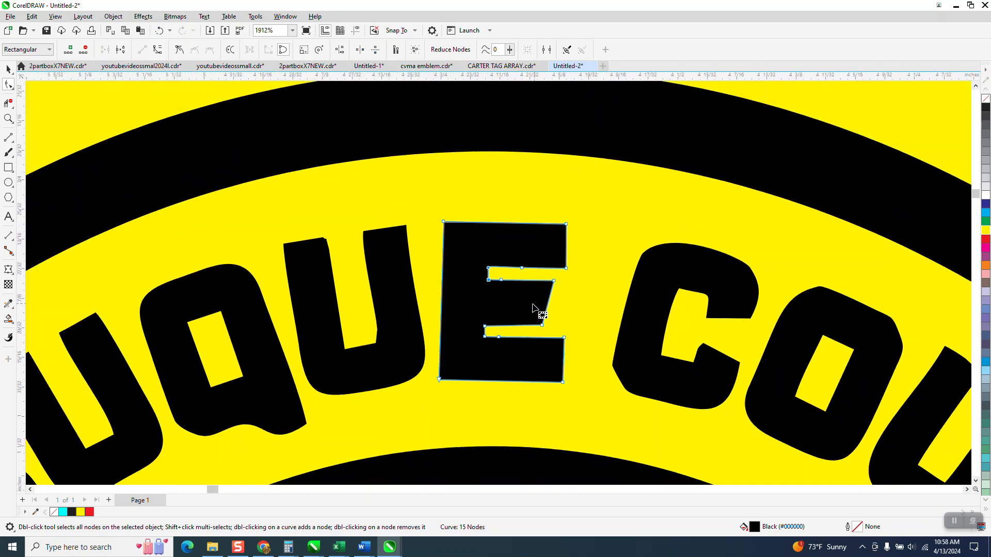
scroll(533, 308, "down", 3)
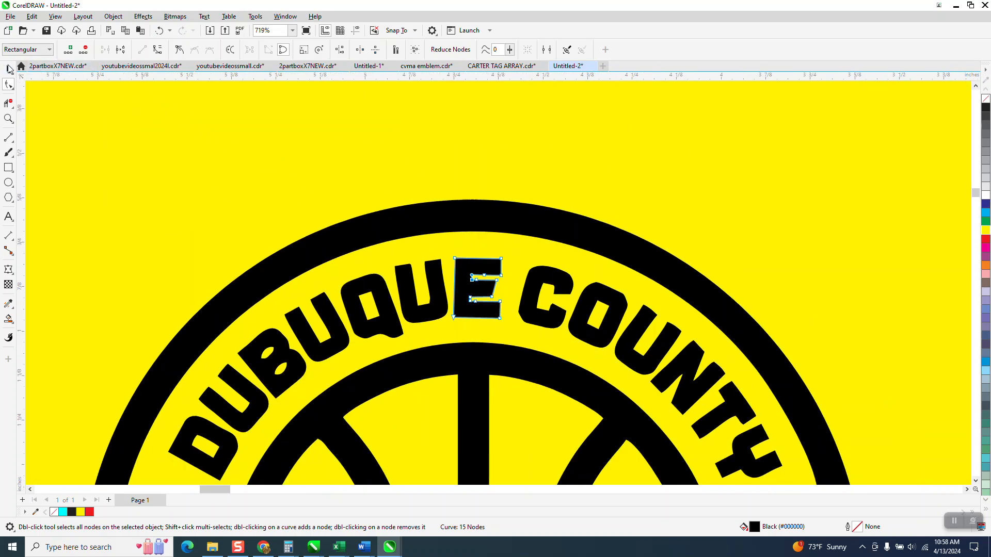
Draw a circle about 1.56 inches in diameter from the basketball's center and nudge it 3.5 inches left, off the yellow rectangle
left_click(8, 69)
scroll(374, 219, "down", 2)
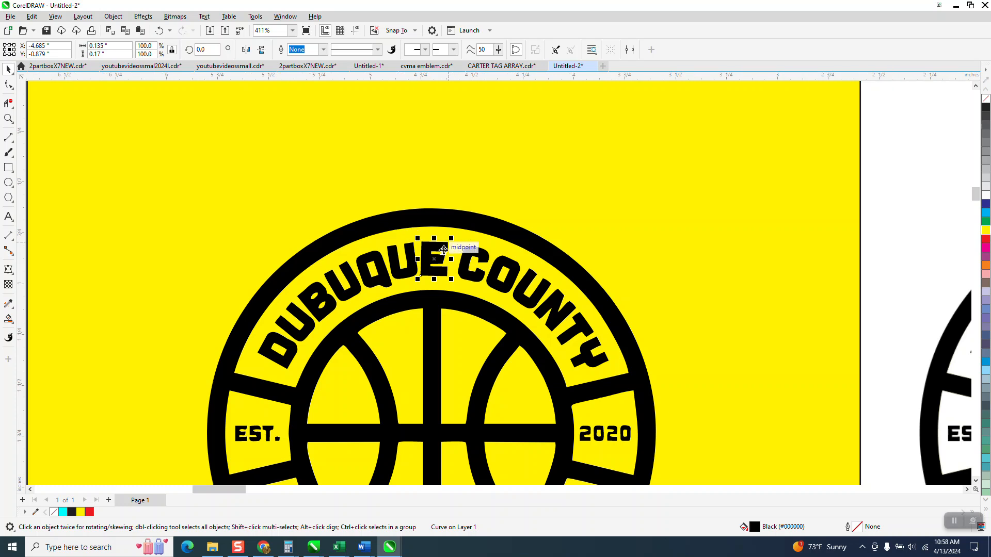
scroll(443, 251, "down", 1)
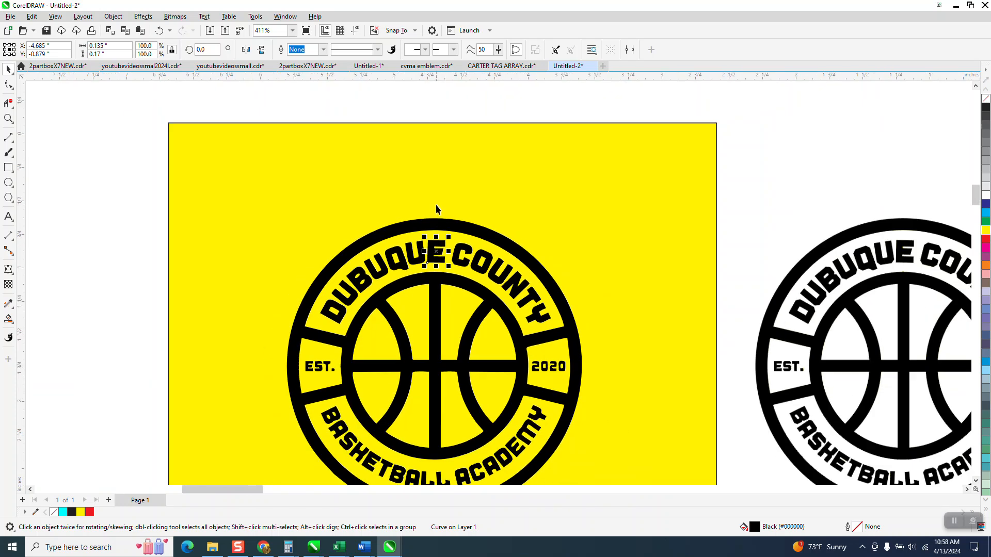
left_click(9, 182)
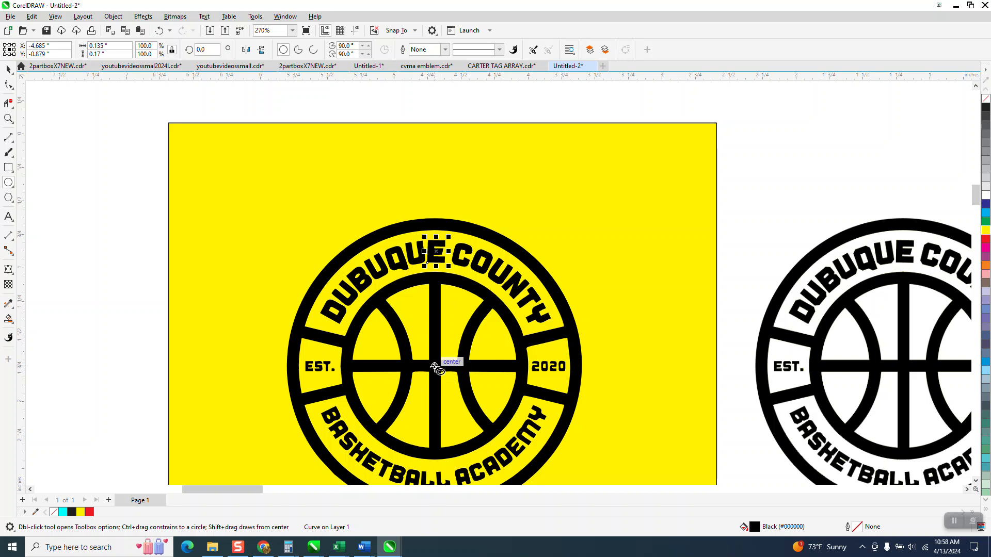
left_click_drag(435, 367, 398, 469)
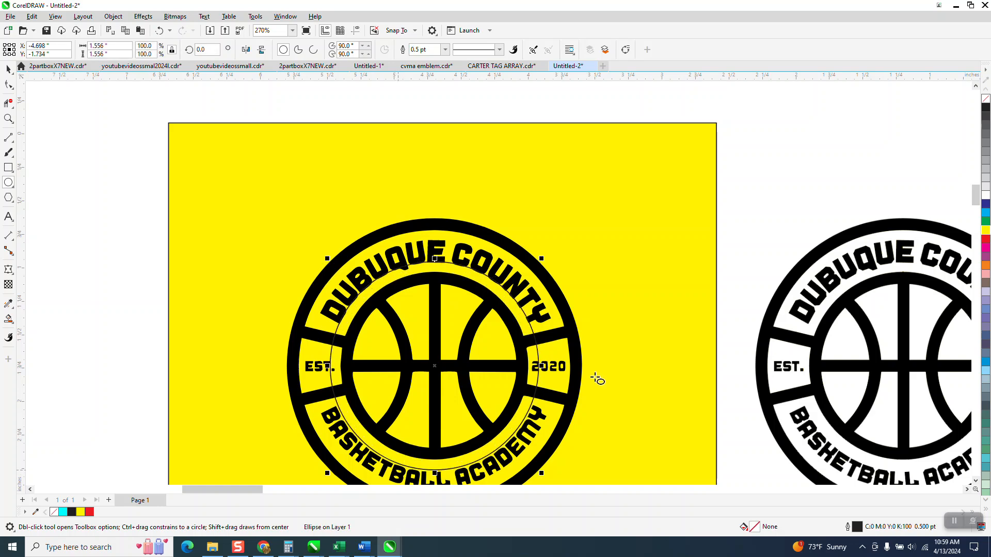
scroll(619, 361, "down", 3)
left_click(8, 69)
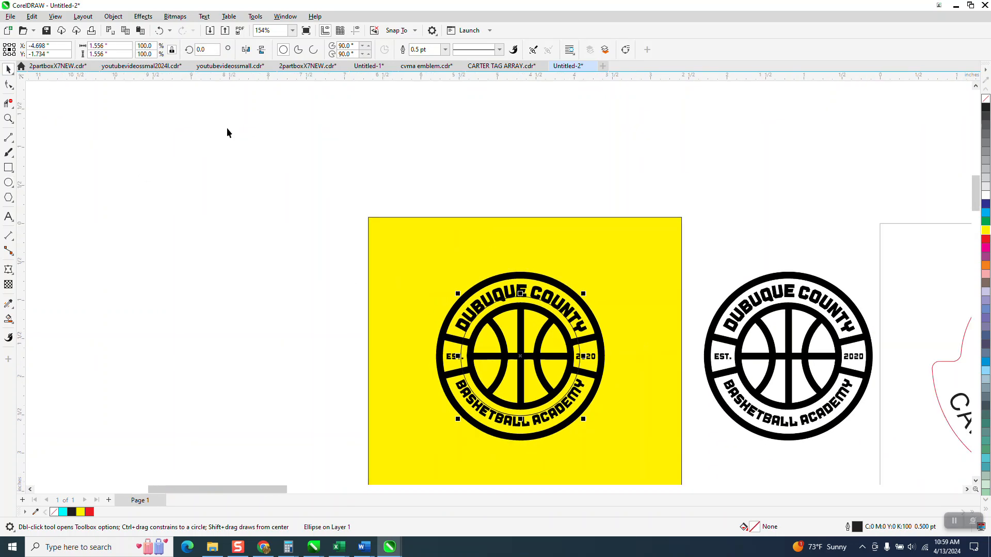
key("Left")
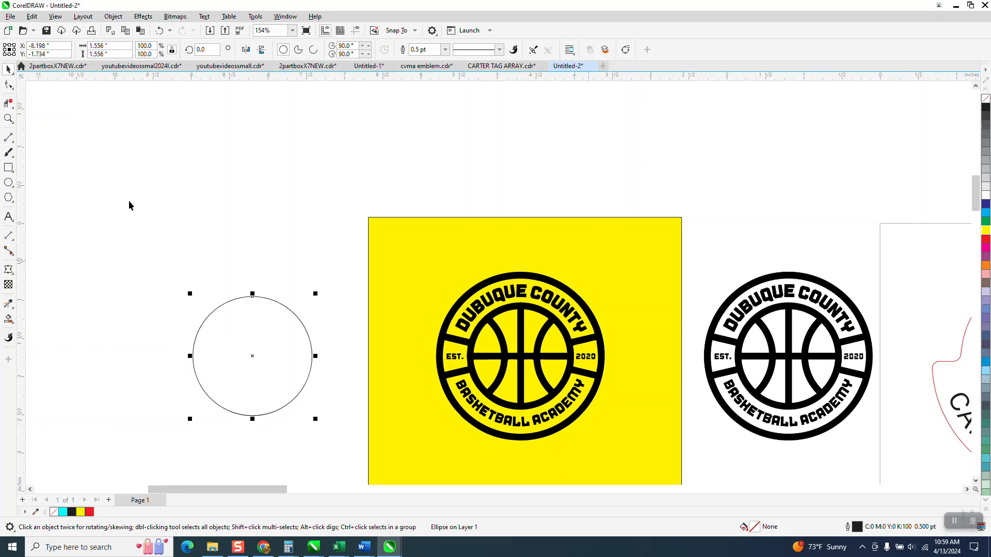
Add the text DUBUQUE COUNTY above the yellow rectangle and set its font to Impact
left_click(8, 217)
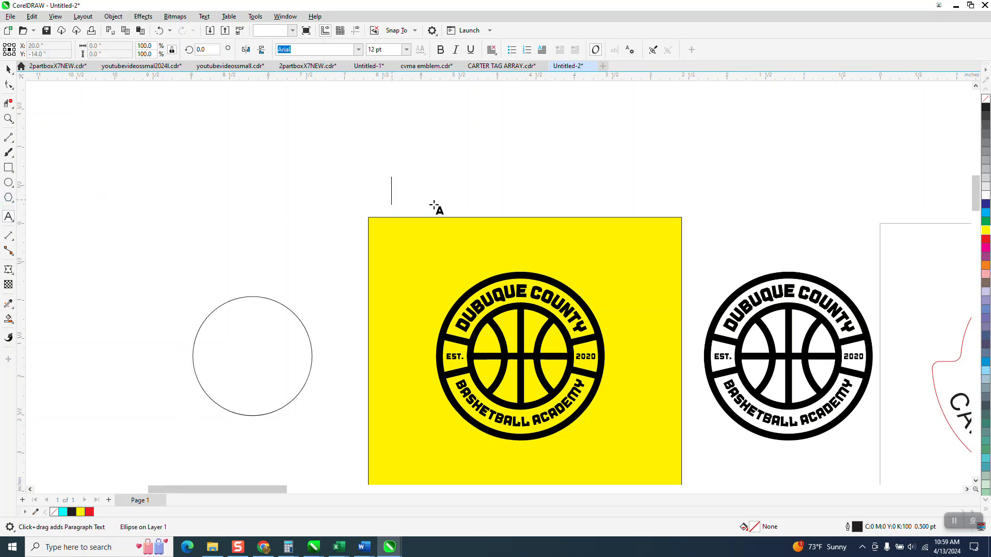
type("D")
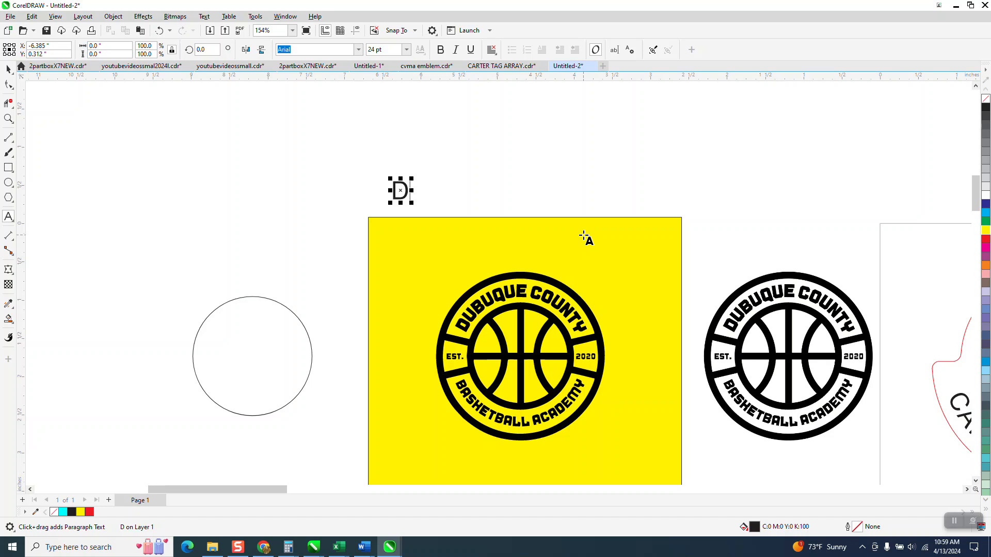
type("UB")
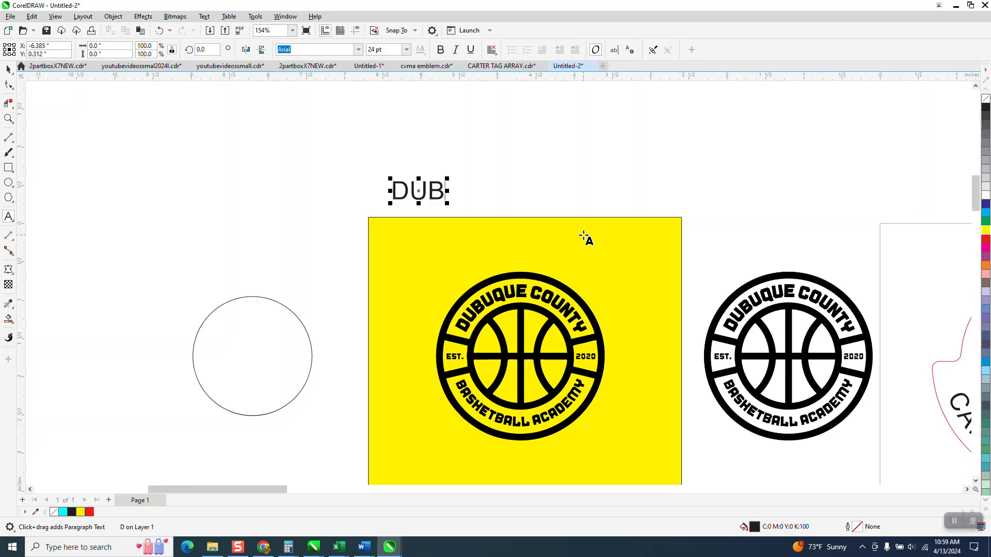
type("UQUE COUNTY")
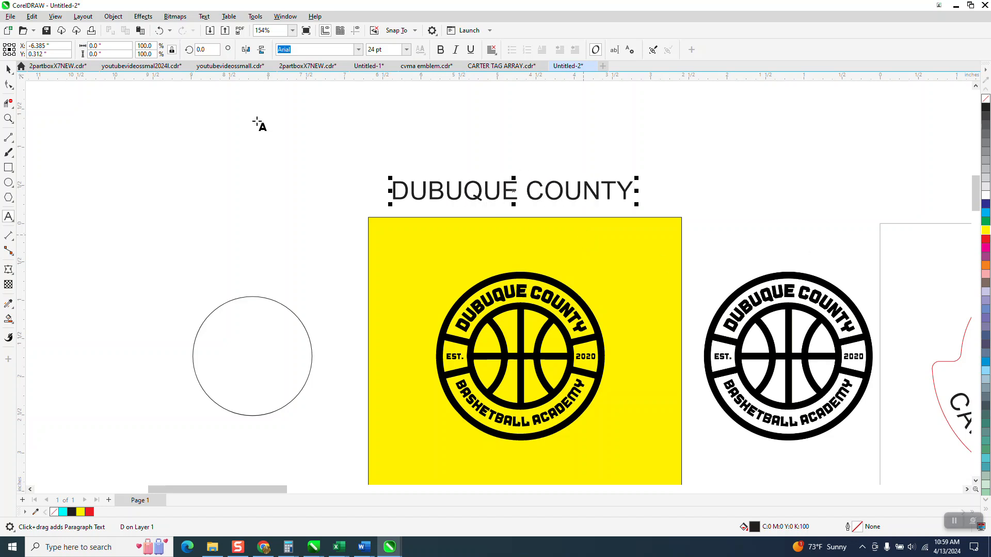
left_click(7, 69)
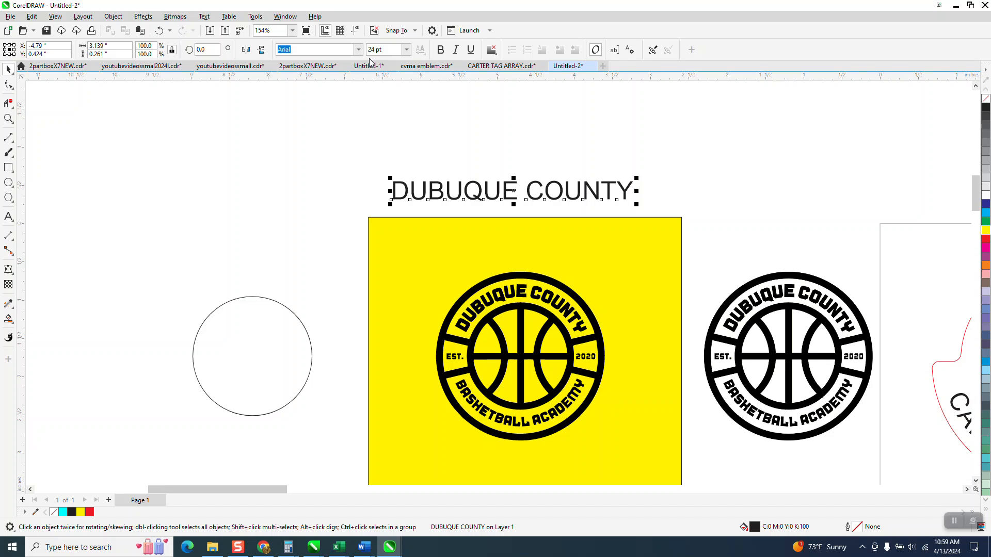
left_click(359, 49)
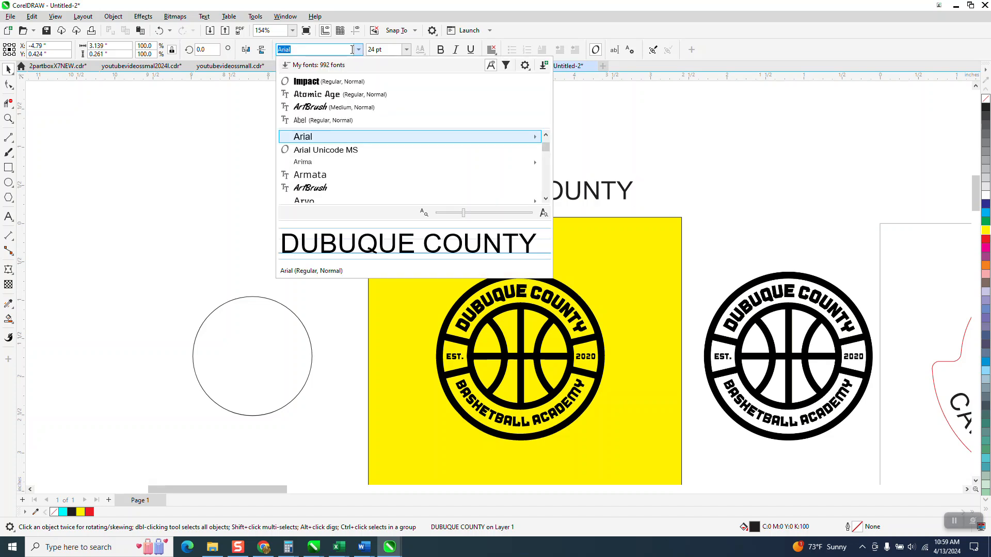
left_click(327, 82)
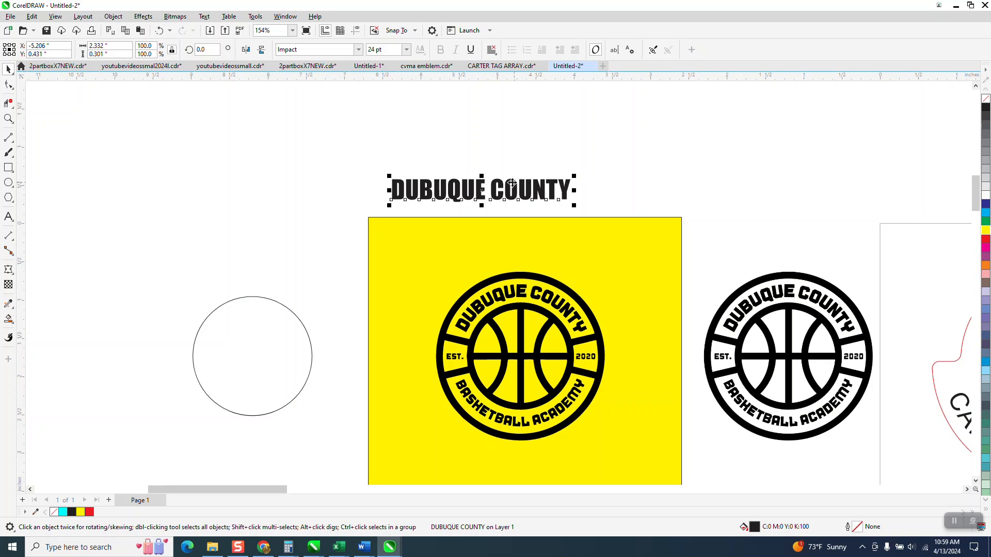
Reduce the height of the DUBUQUE COUNTY text to about 0.25 inches and move the text left, closer to the empty circle
left_click_drag(481, 176, 259, 252)
left_click_drag(248, 269, 403, 188)
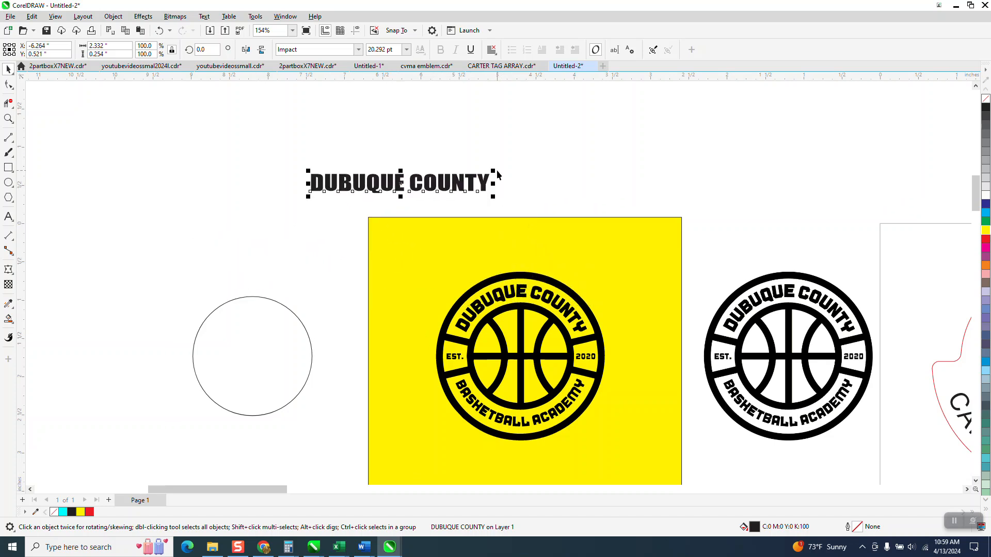
Scale the DUBUQUE COUNTY text to about 1.97 inches wide and fit it to the upper arc of the empty circle
left_click_drag(495, 170, 467, 174)
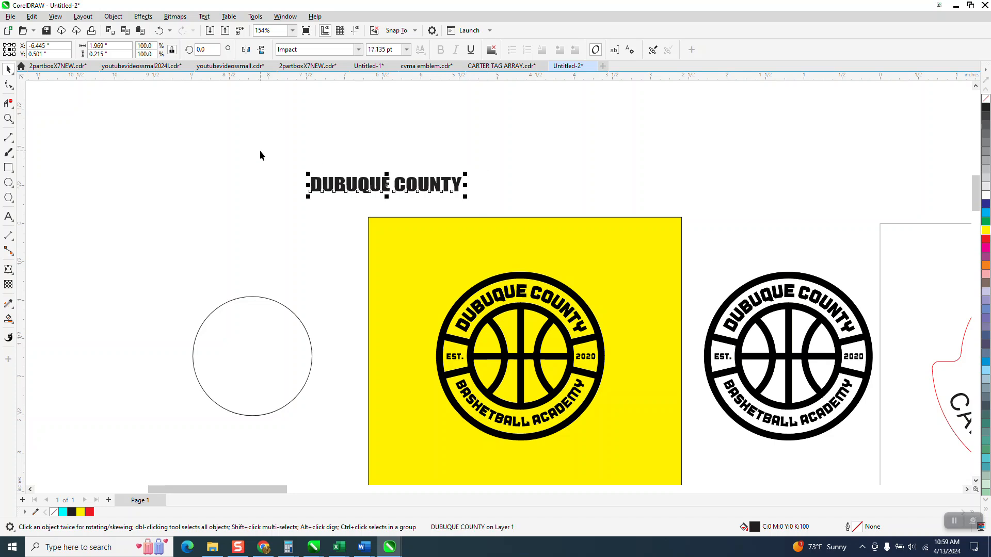
left_click(205, 16)
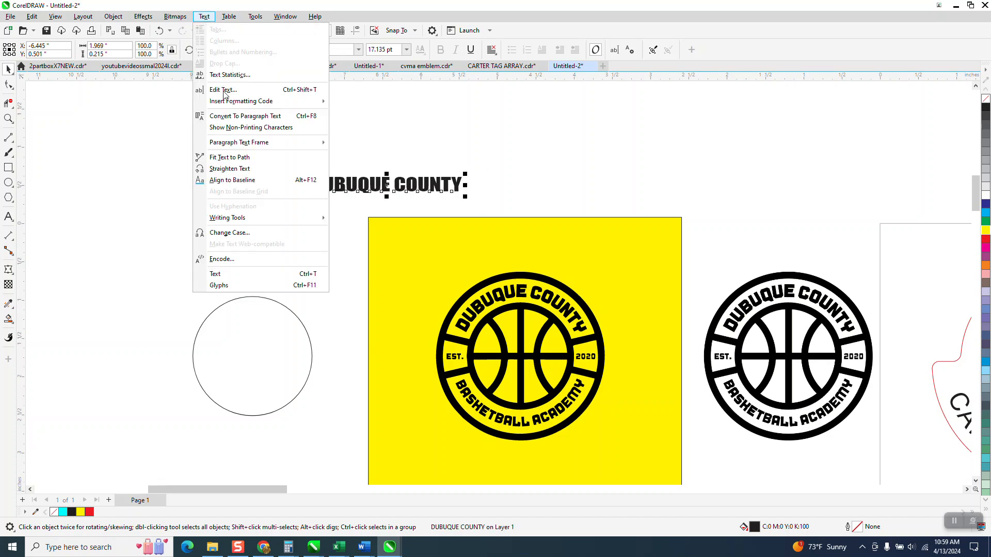
left_click(231, 157)
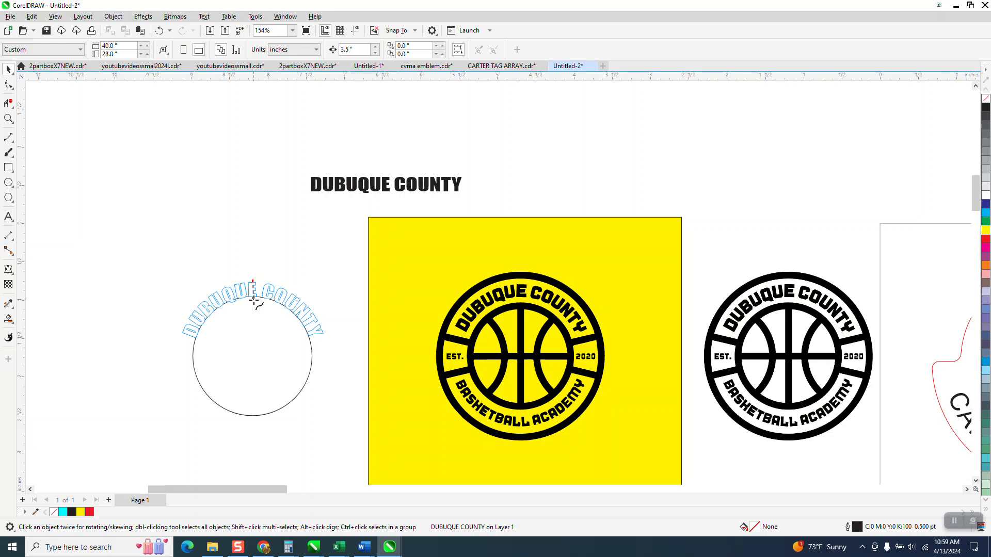
left_click(254, 302)
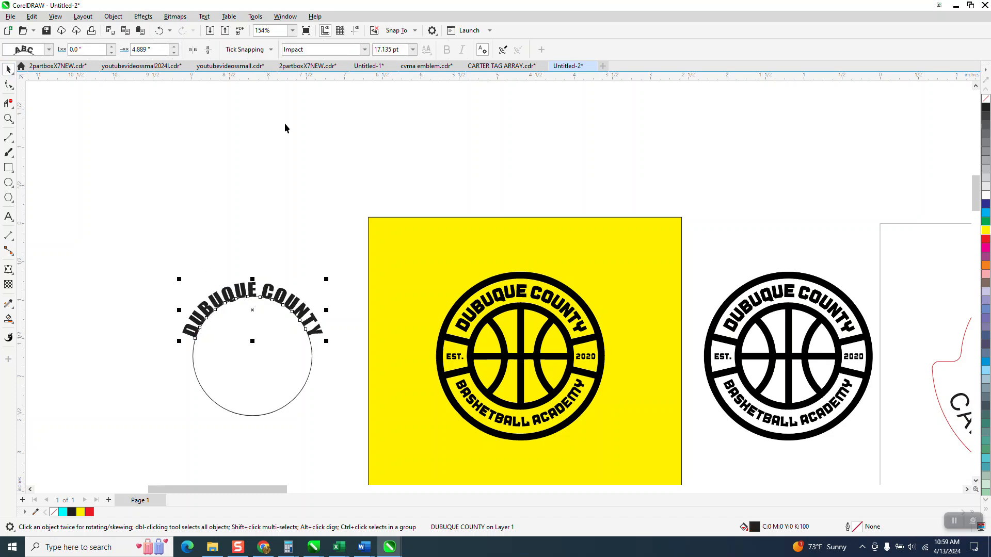
Delete the traced DUBUQUE COUNTY letters from the logo on the yellow rectangle
left_click(382, 163)
left_click_drag(428, 246, 593, 338)
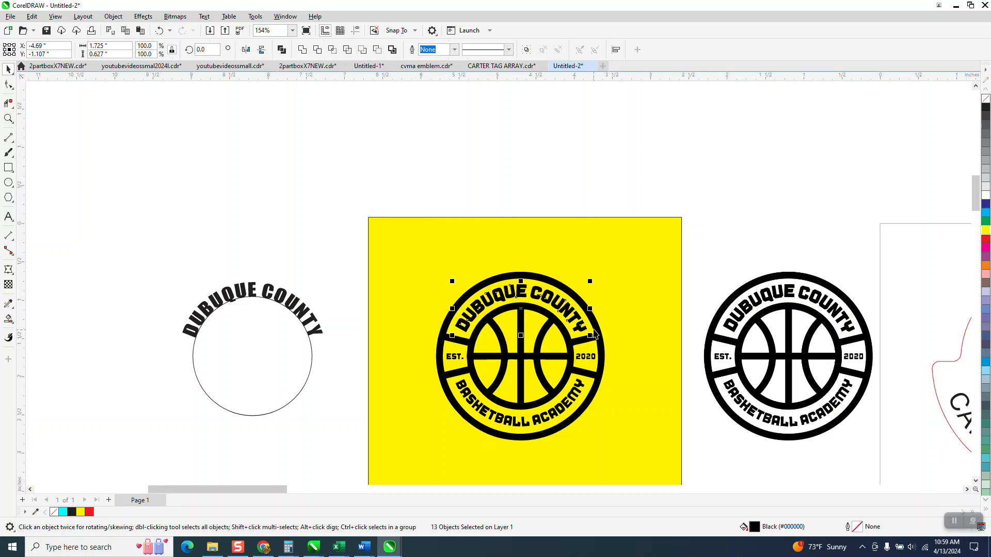
key("Delete")
Try to move the curved text and its circle 3.5 inches right into the logo on the yellow rectangle
left_click(306, 325)
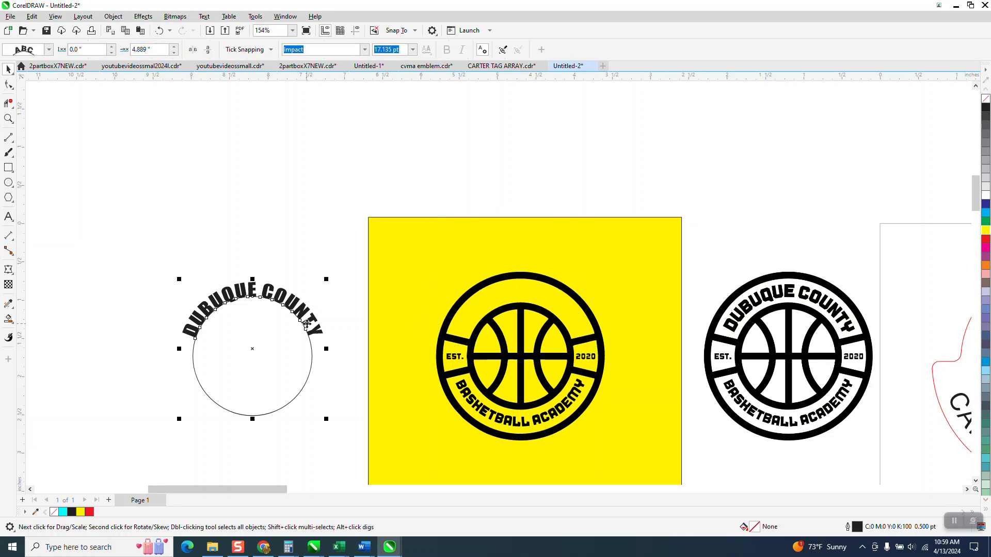
key("Right")
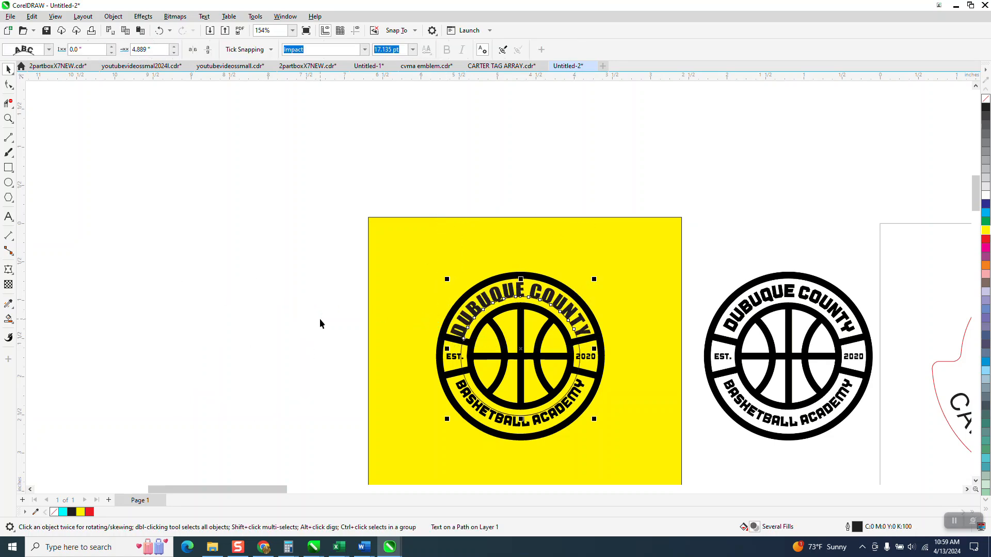
left_click(160, 32)
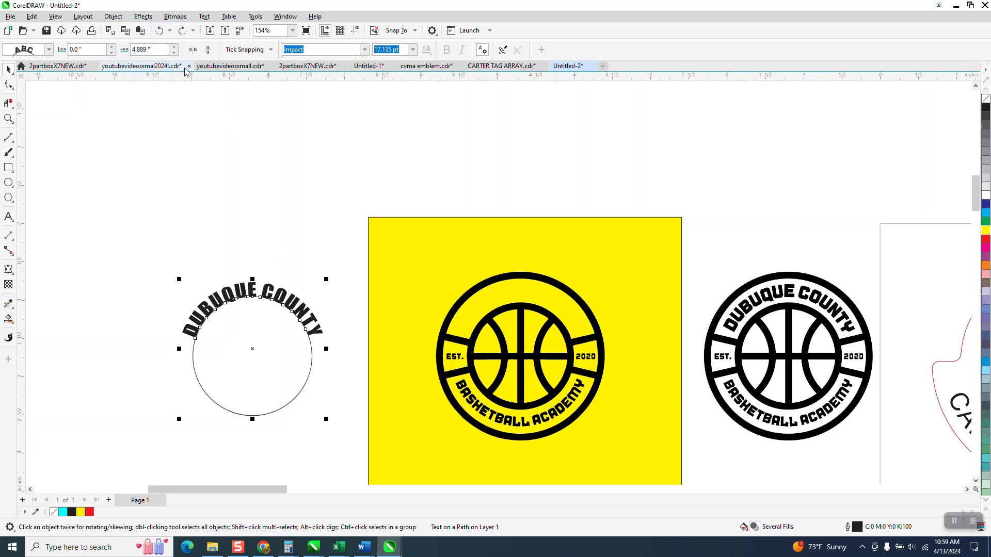
Slightly tighten the letter spacing of the curved DUBUQUE COUNTY text with the Shape tool
left_click(7, 86)
left_click(130, 145)
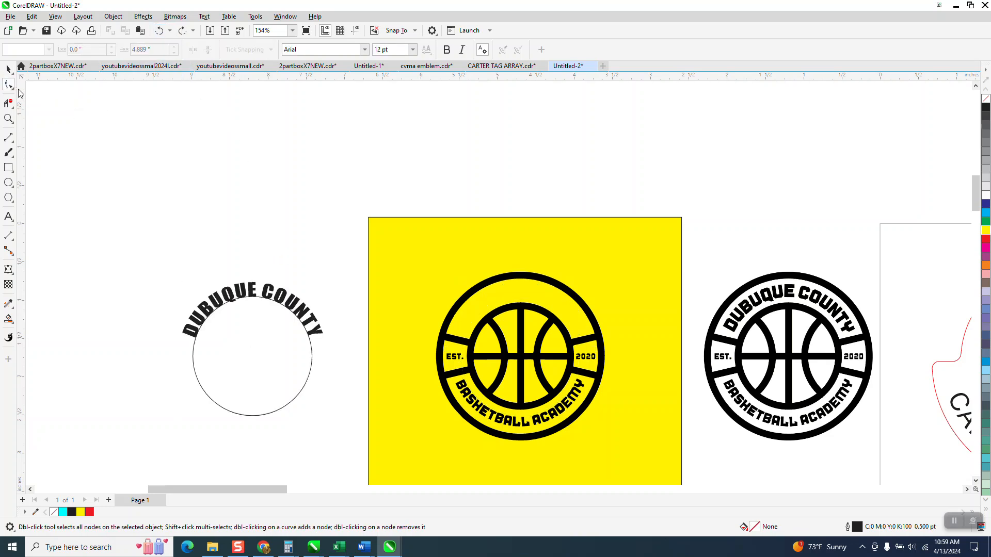
left_click(316, 333)
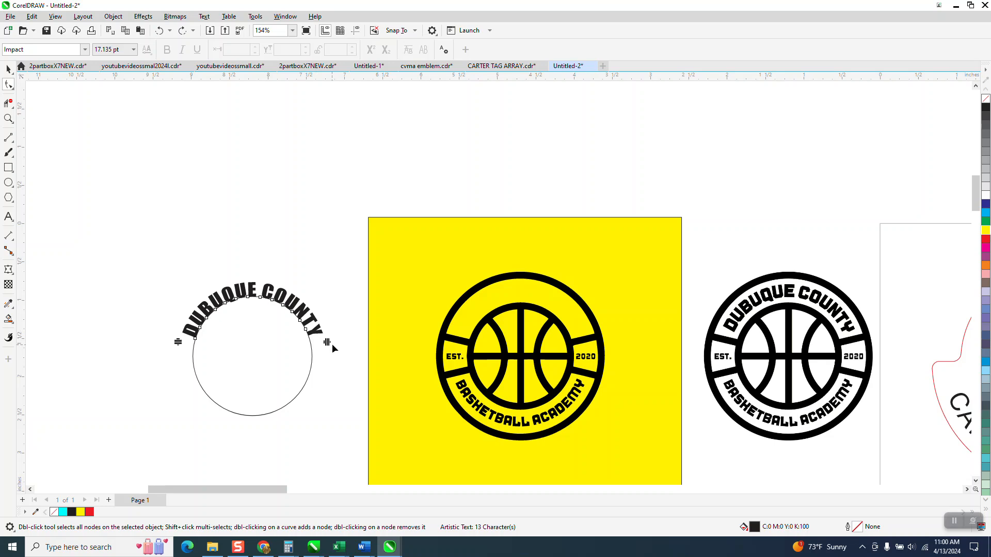
left_click_drag(327, 343, 325, 340)
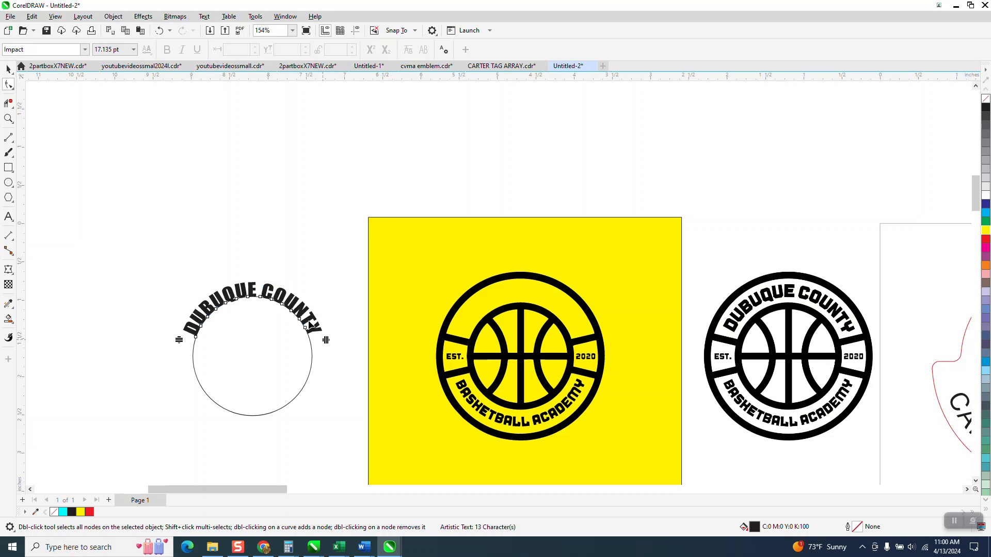
Set the curved text's path offset to 4.939 inches and move it with its circle 3.5 inches right into the yellow logo
left_click(8, 70)
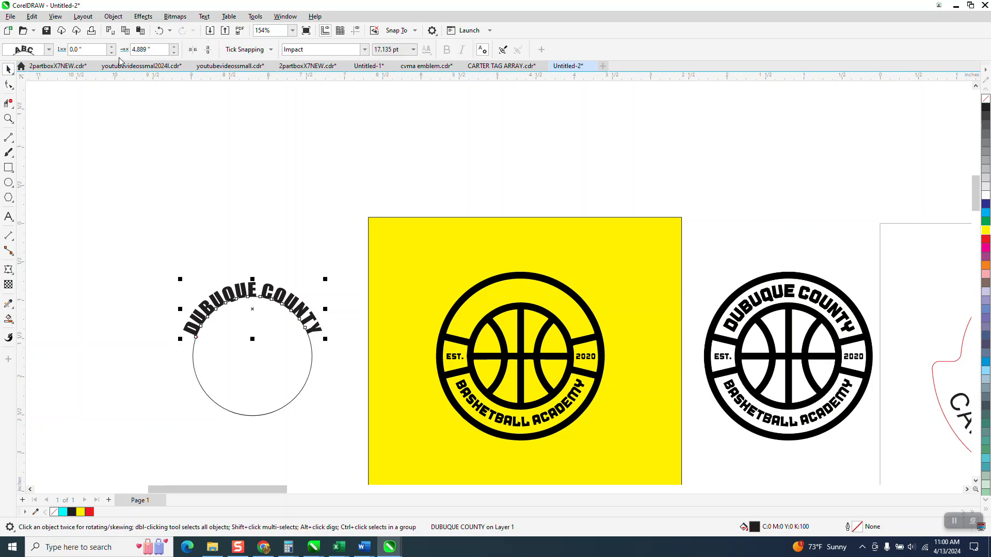
left_click(174, 47)
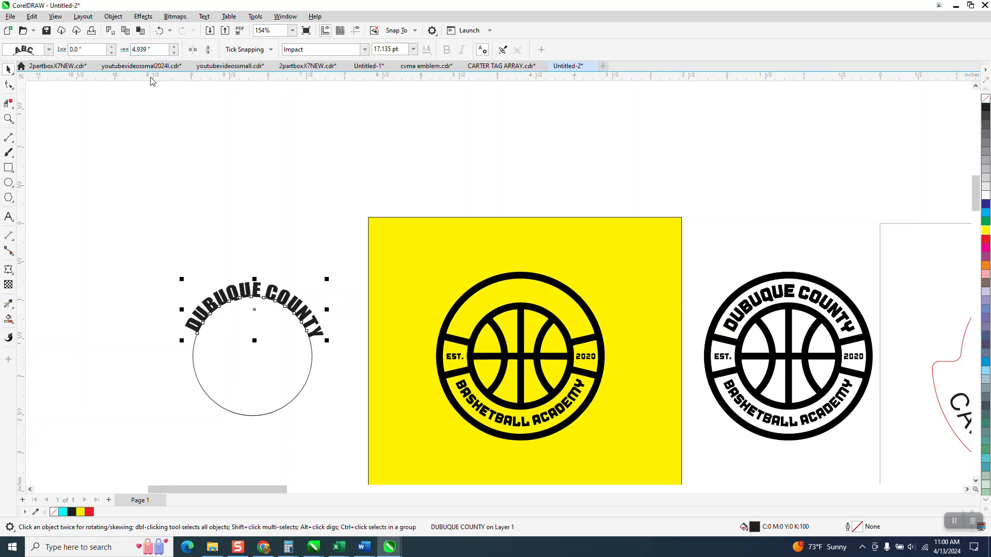
left_click_drag(134, 219, 340, 407)
key("p")
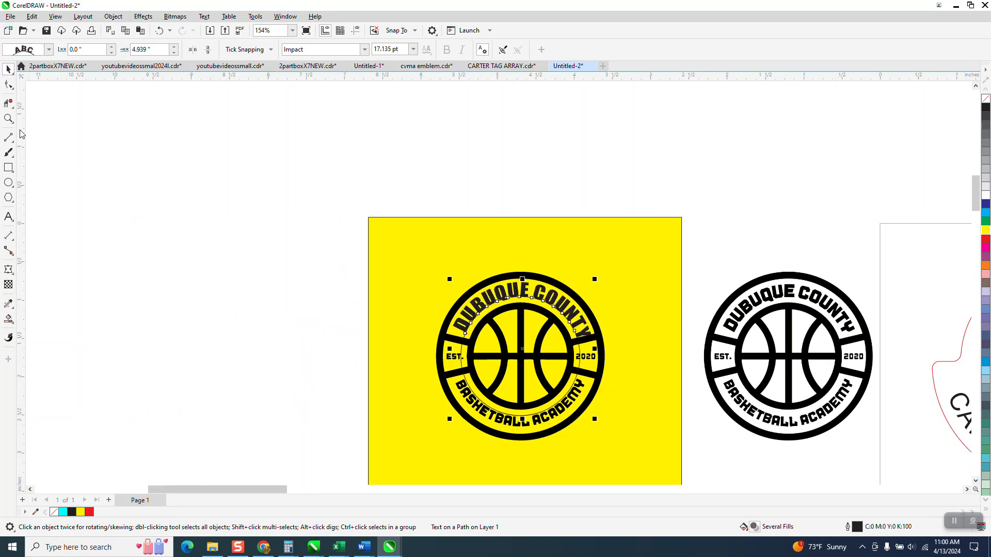
Try path offsets of 4.889, 4.839 and 4.85 inches for the curved DUBUQUE COUNTY text inside the logo
key("z")
left_click_drag(416, 275, 611, 433)
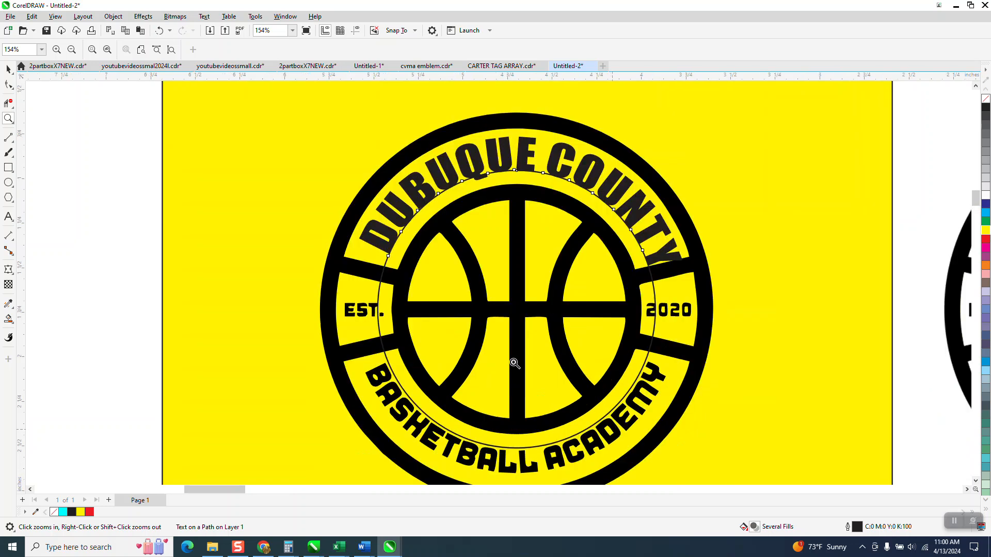
left_click(8, 69)
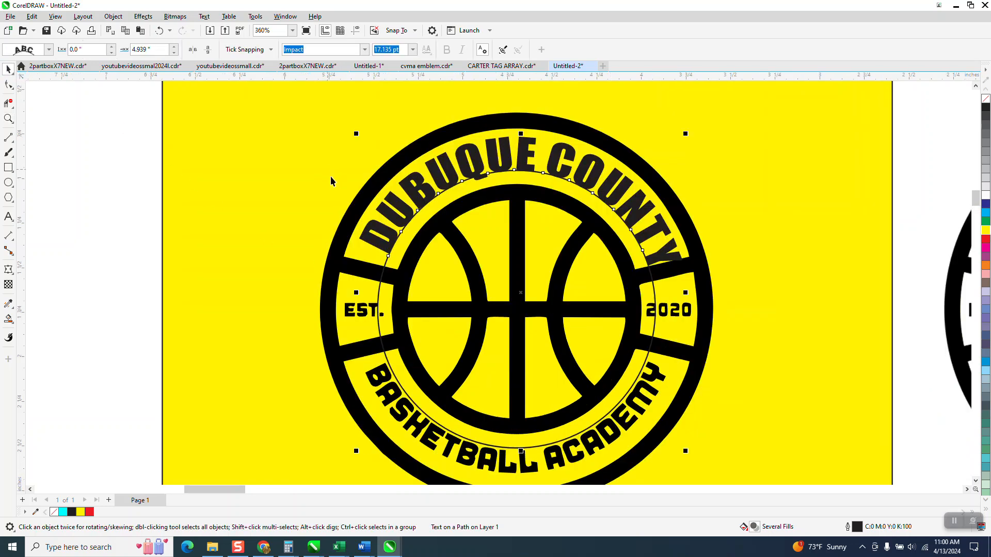
left_click(174, 53)
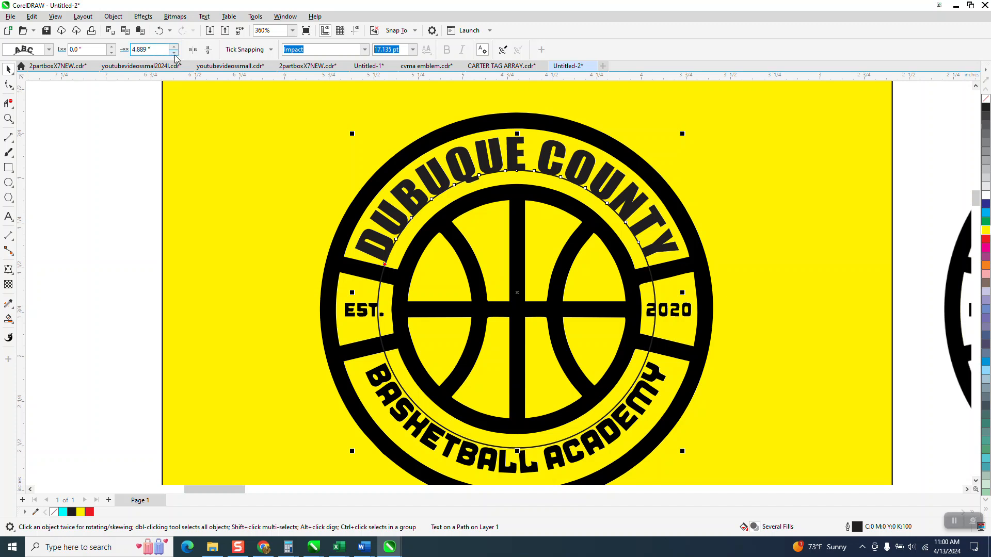
left_click(174, 54)
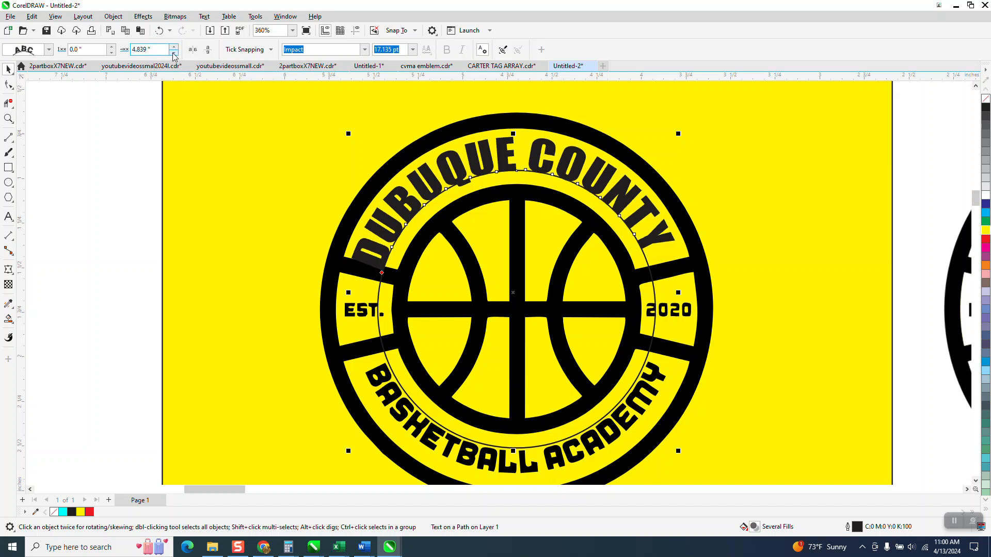
left_click(173, 46)
double_click(158, 50)
type("4")
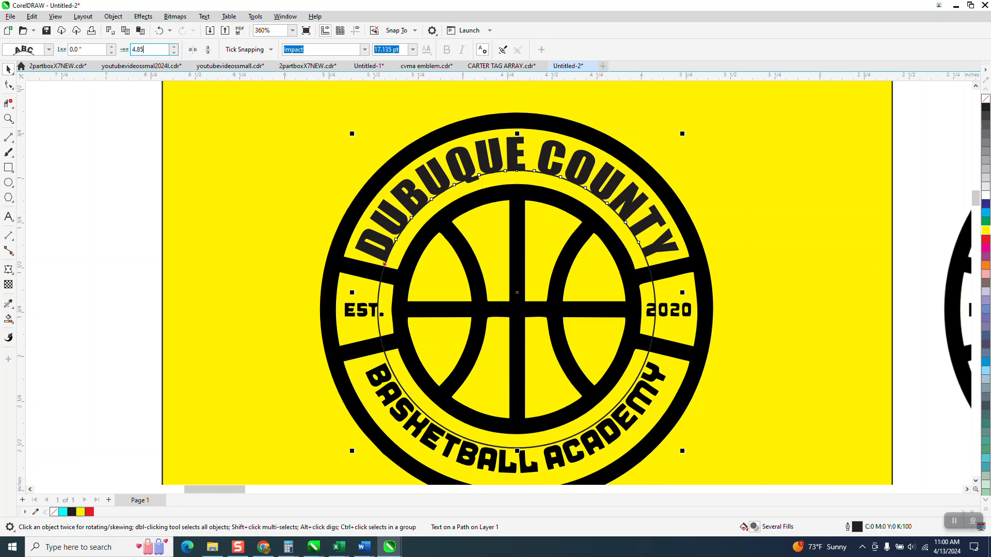
type(".85")
key("Return")
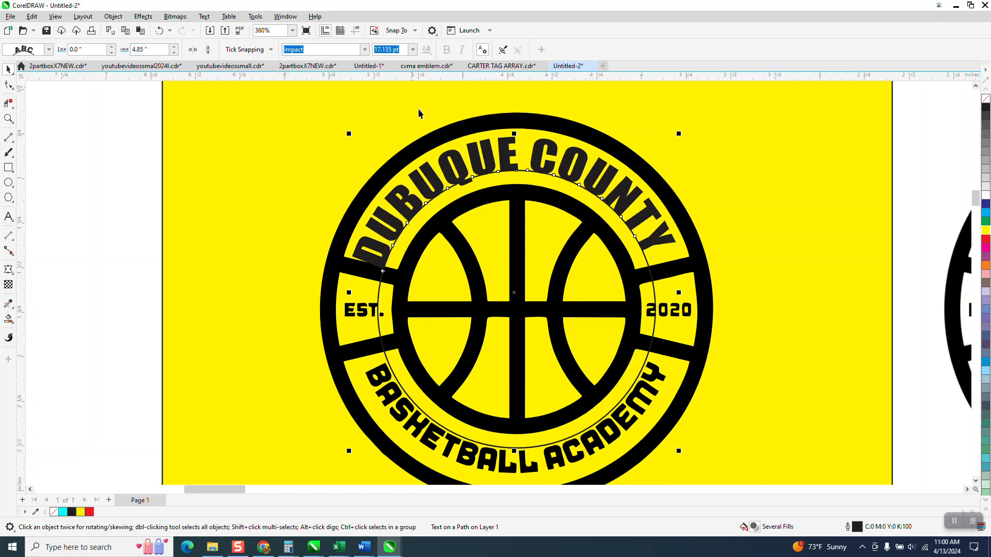
Set the path offset of the curved DUBUQUE COUNTY text to 4.9 inches so it is centered in the ring
left_click_drag(149, 48, 95, 69)
type("4.")
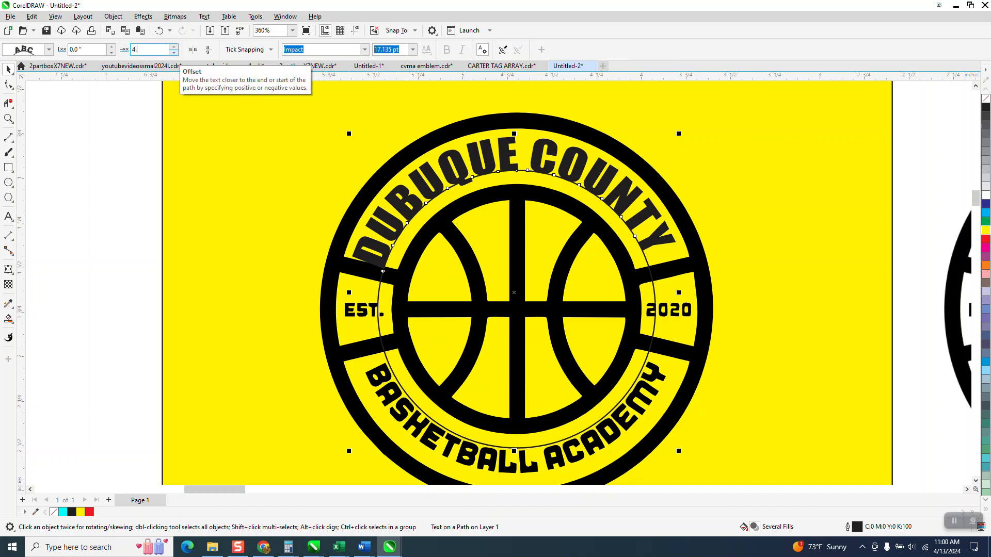
type("8")
key("Return")
left_click(174, 52)
left_click(174, 46)
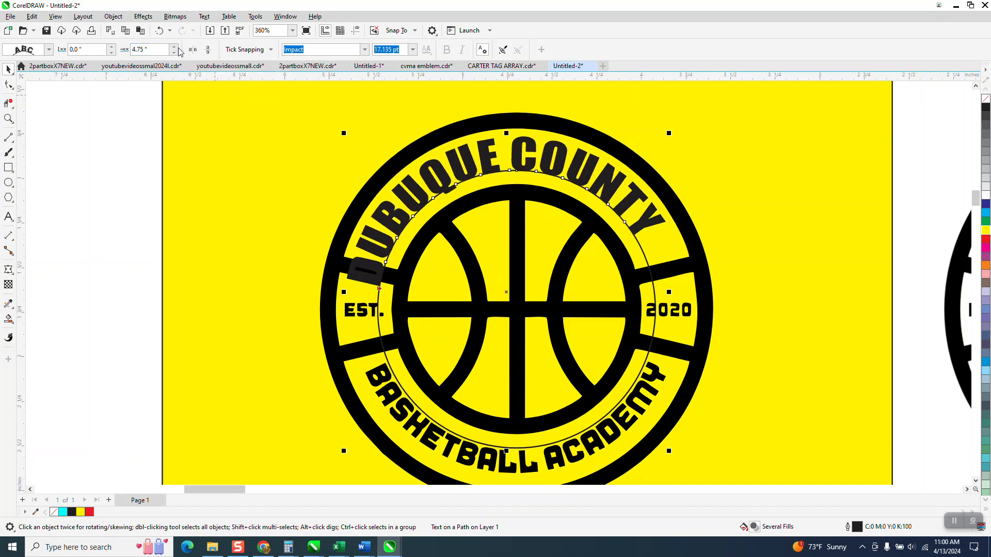
left_click(174, 46)
left_click(174, 47)
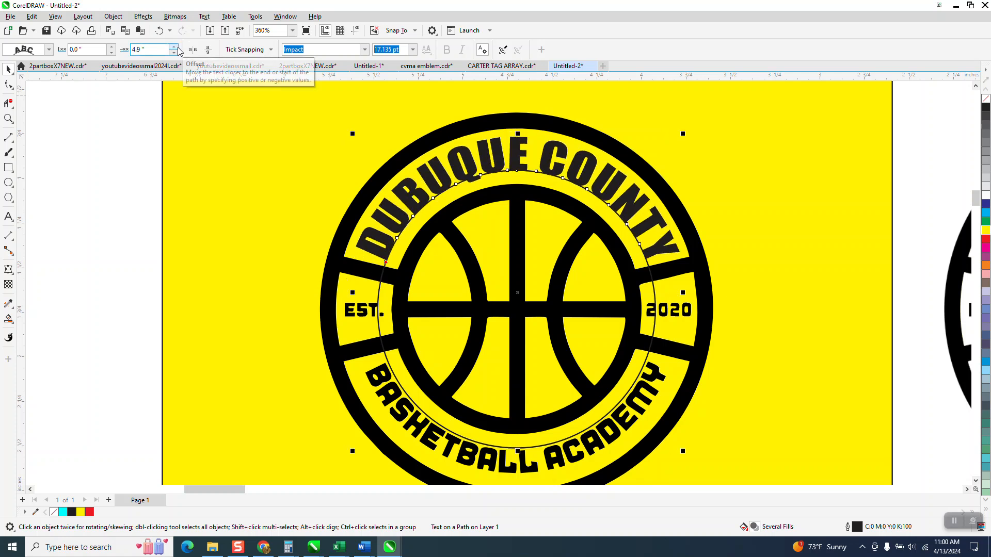
left_click(90, 135)
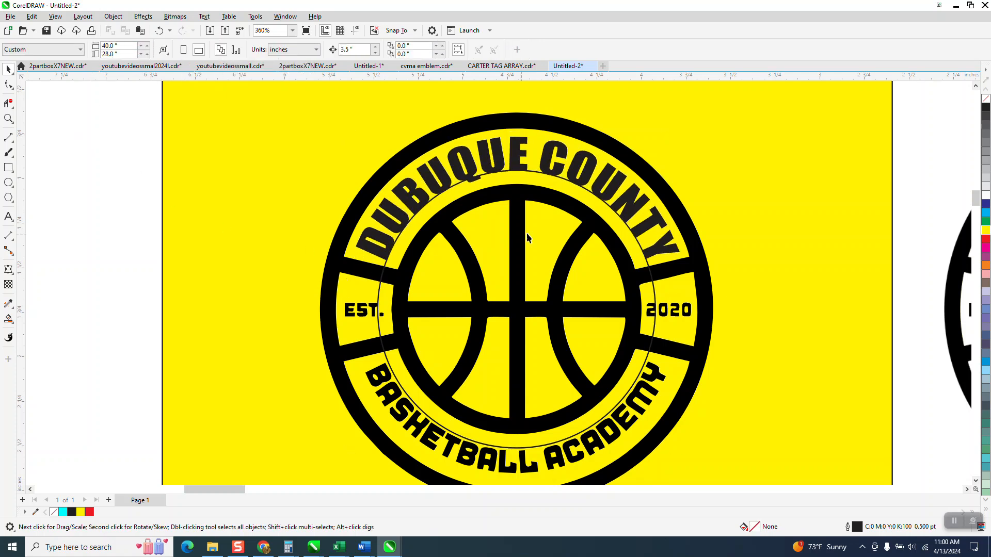
Break the curved DUBUQUE COUNTY text apart from its guide circle and delete the circle
left_click(626, 227)
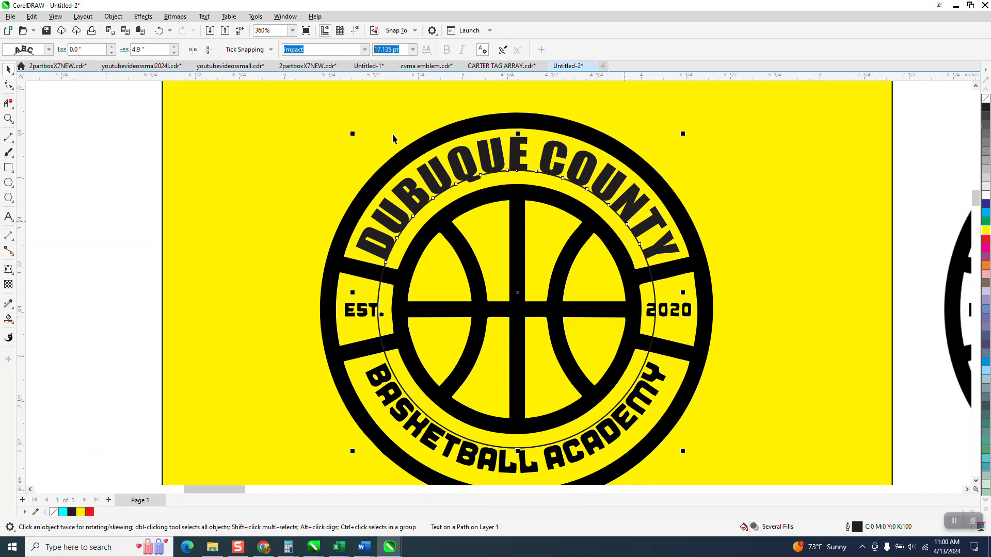
left_click(112, 18)
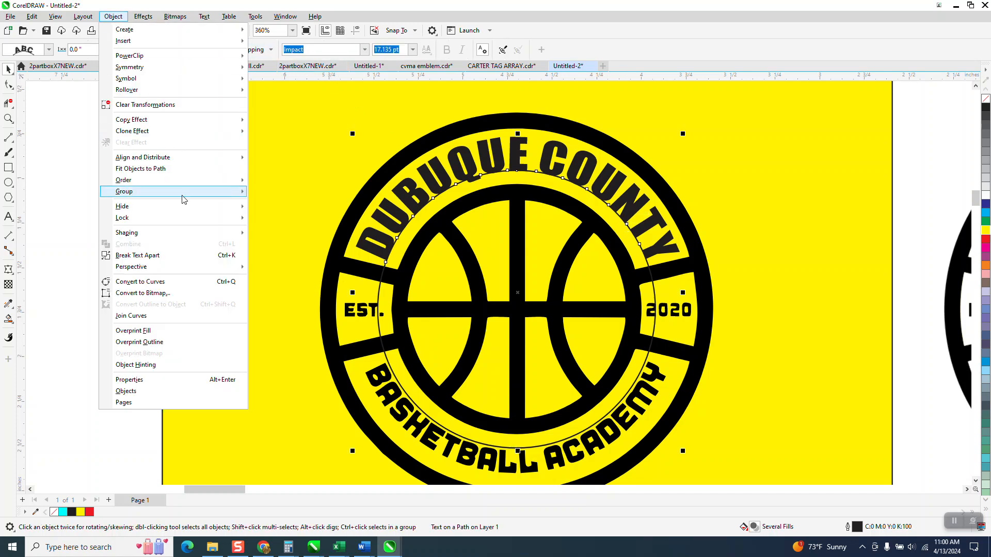
left_click(164, 252)
left_click(314, 192)
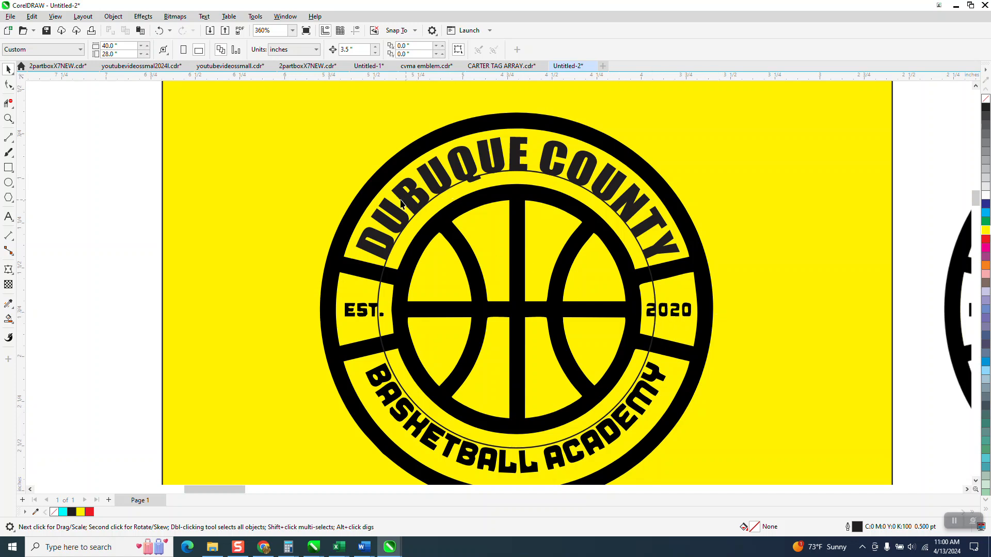
left_click(457, 183)
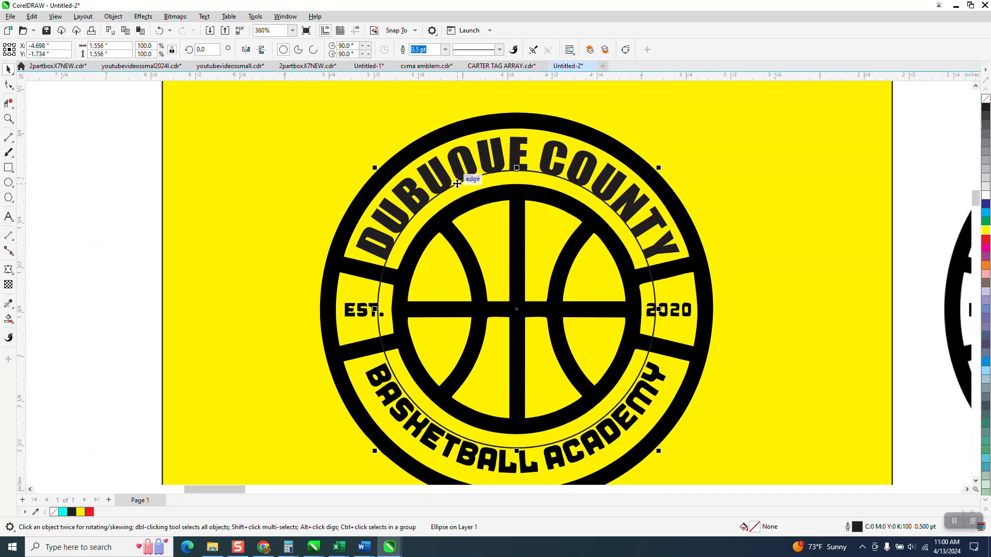
key("Delete")
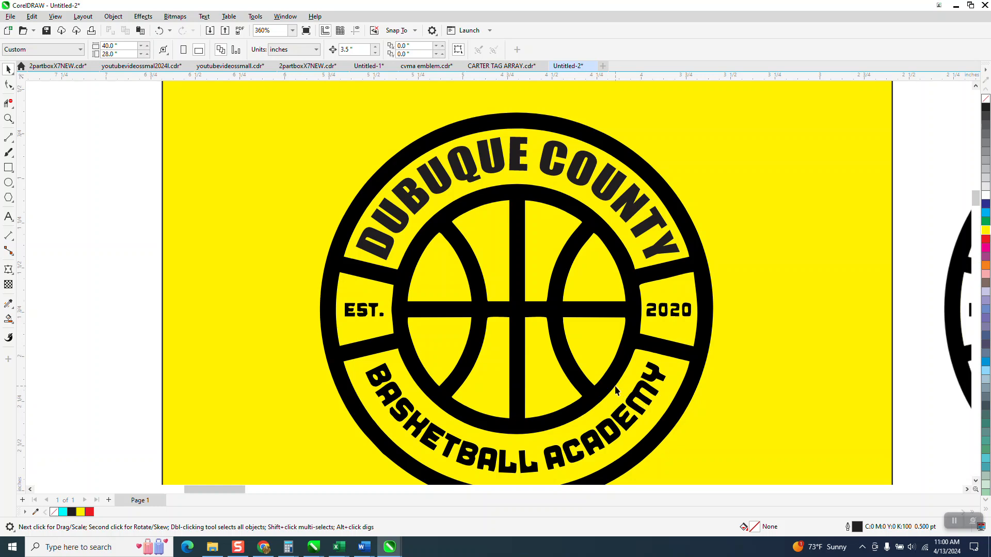
Group the rebuilt logo on the yellow rectangle and move it 7 inches right into the first red tag outline
scroll(376, 245, "down", 2)
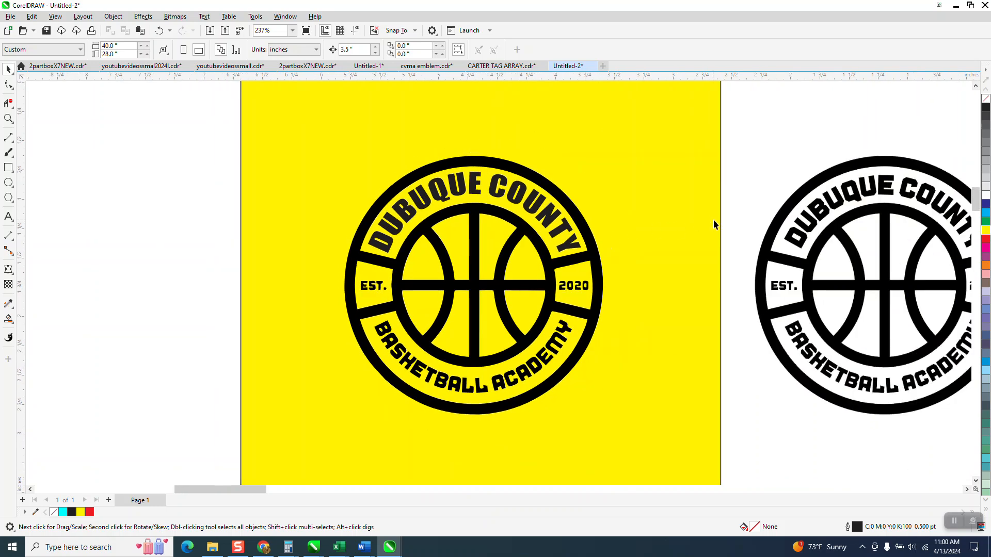
scroll(573, 217, "down", 1)
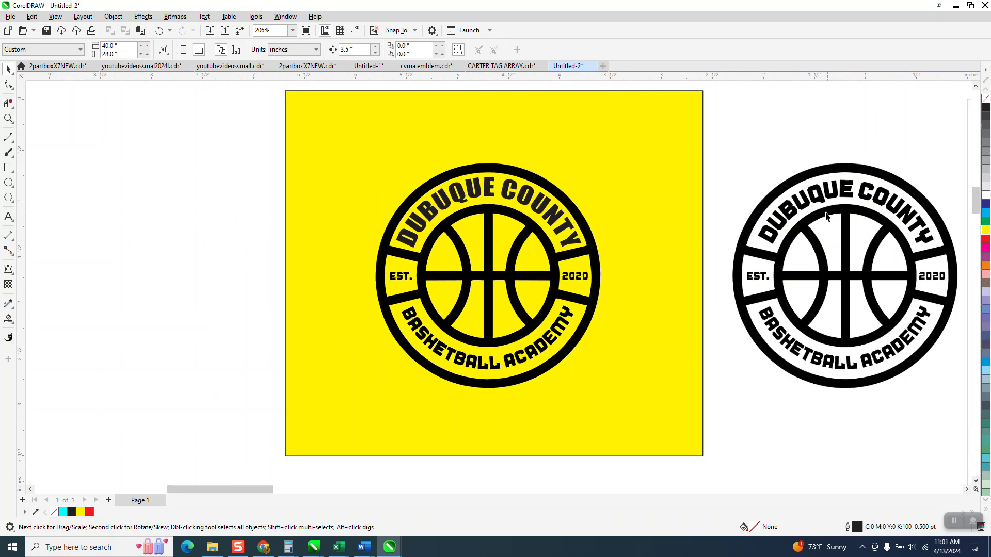
scroll(517, 211, "down", 4)
left_click_drag(565, 328, 622, 313)
key("ctrl+g")
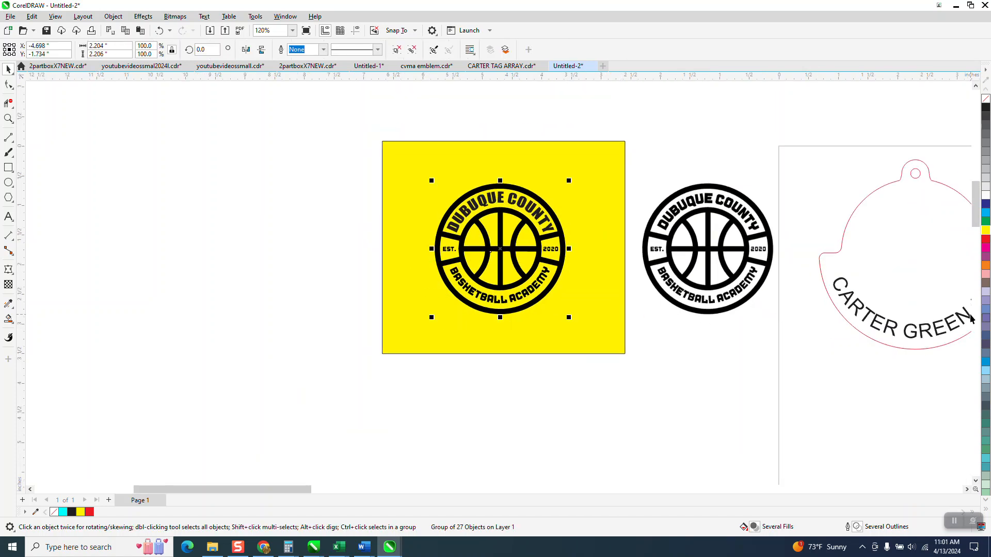
key("Right")
key("Right")
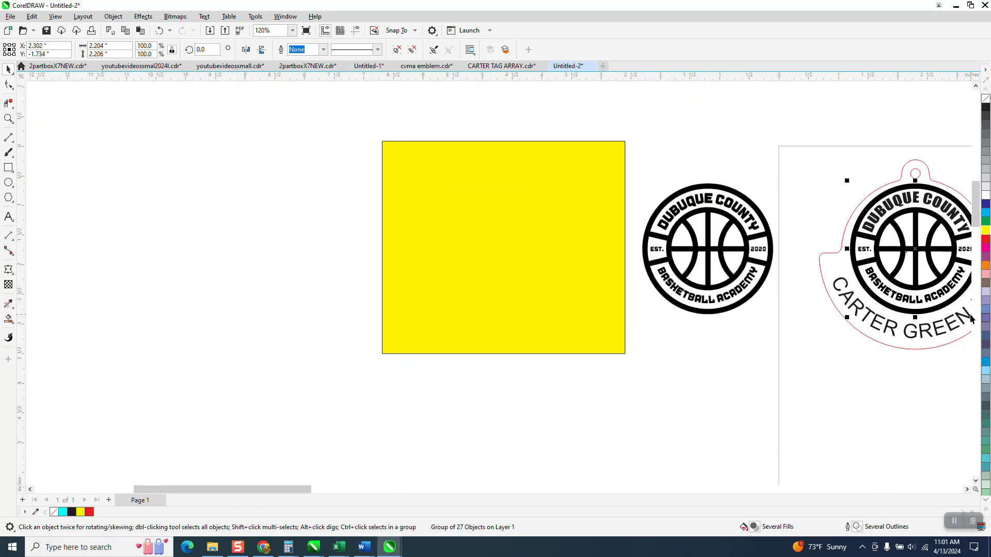
scroll(941, 330, "down", 1)
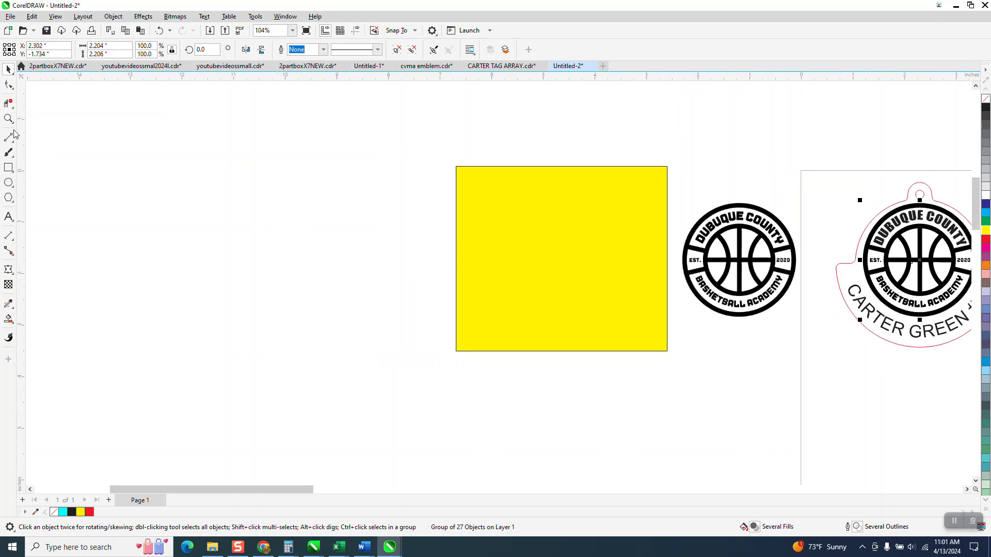
key("z")
left_click_drag(990, 339, 901, 408)
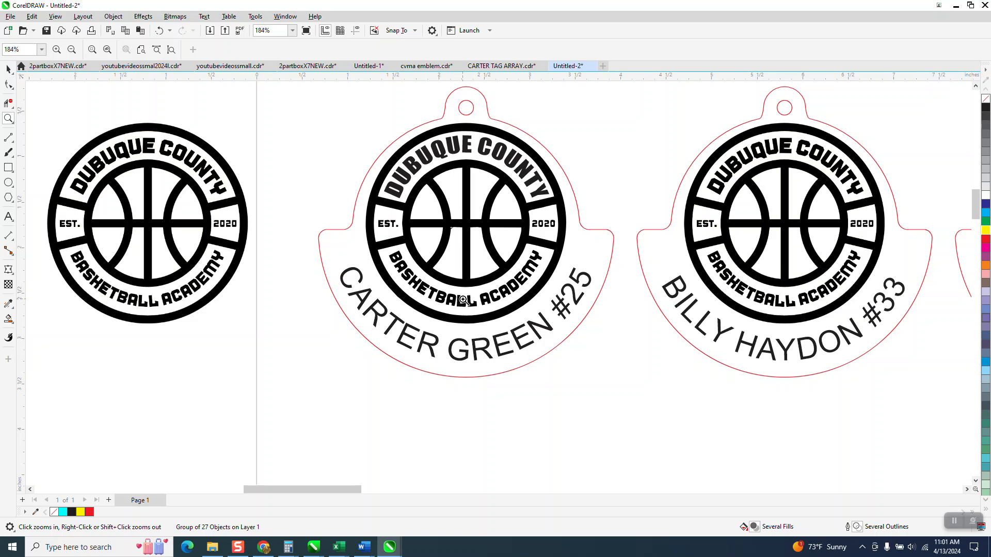
left_click(8, 69)
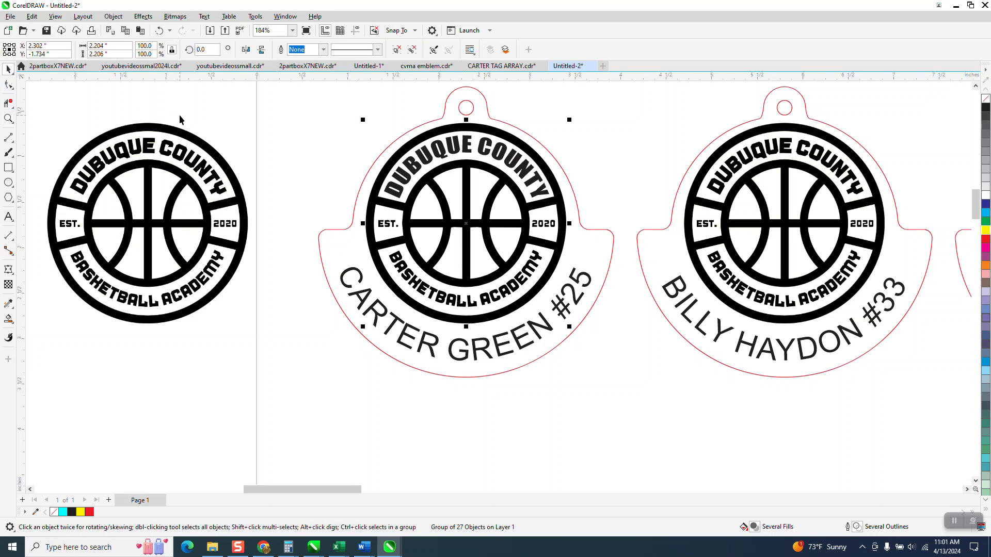